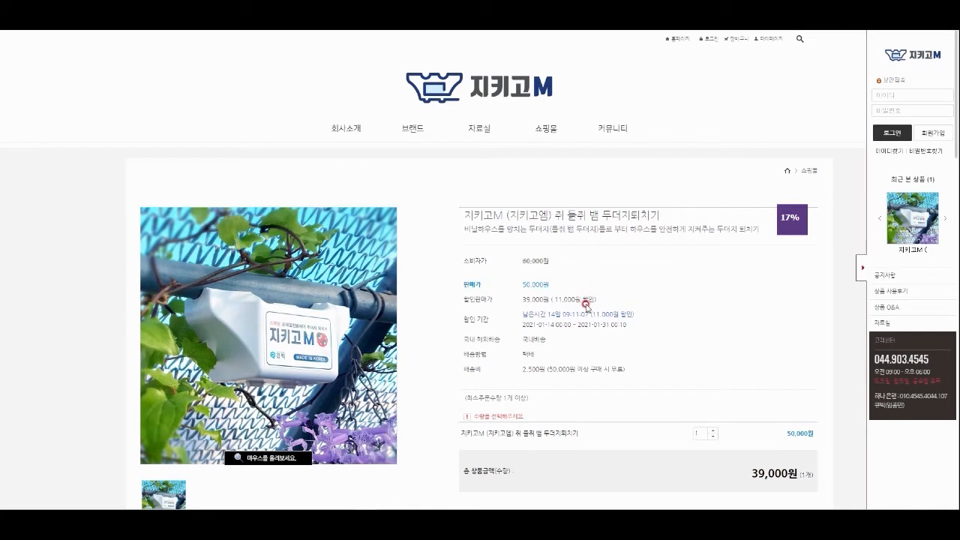
Open the Google Tag Manager ecommerce guide and examine the items array and event name of the view_item data layer example.
{"action": "scroll", "coordinate": [585, 319], "scroll_direction": "down", "scroll_amount": 1}
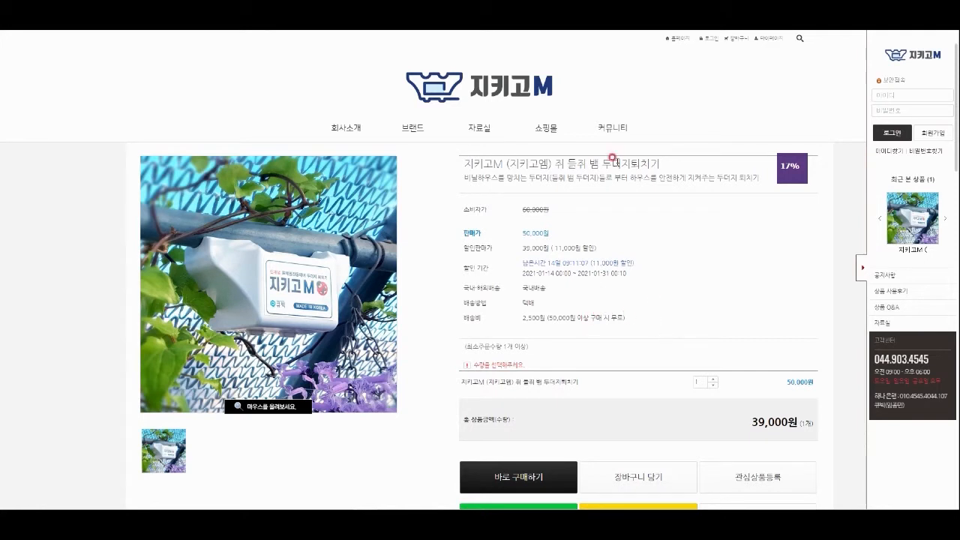
{"action": "left_click", "coordinate": [334, 15]}
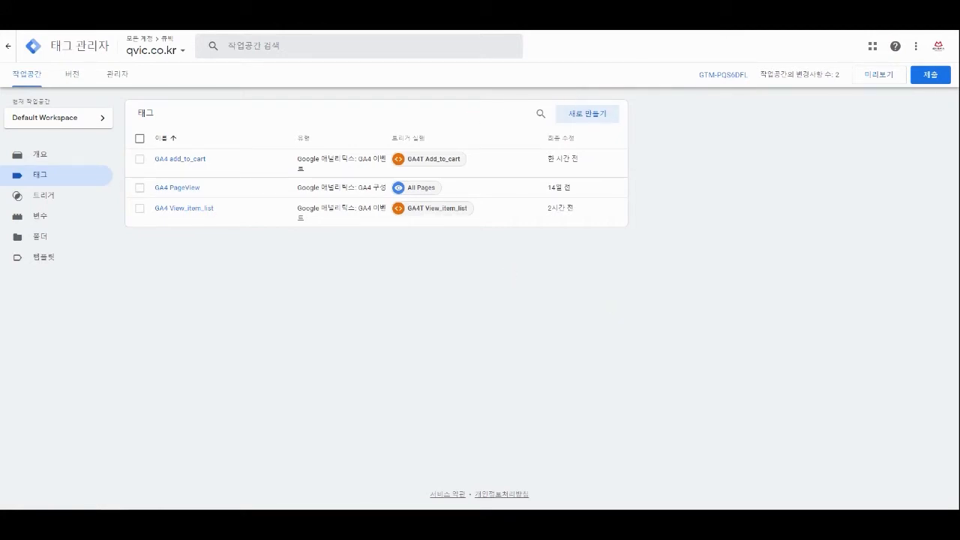
{"action": "left_click", "coordinate": [697, 16]}
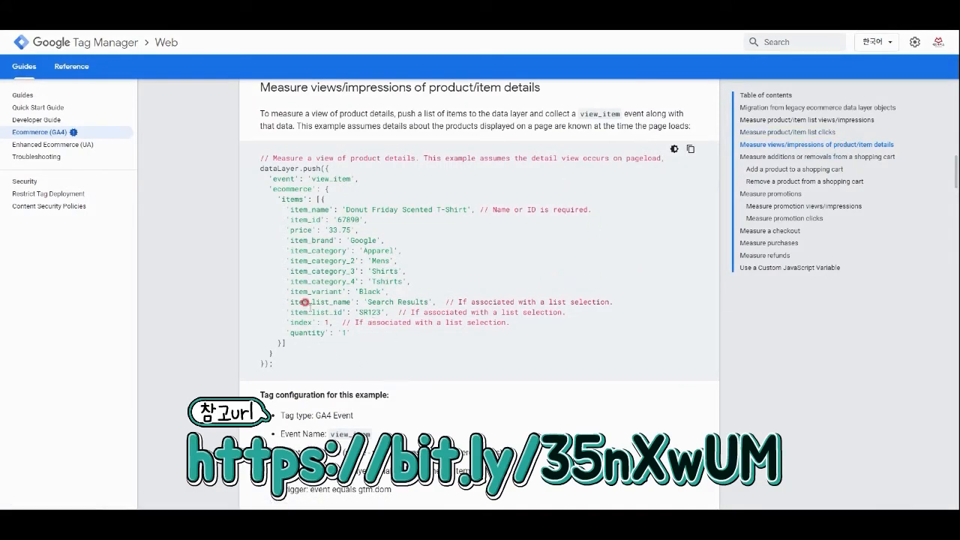
{"action": "left_click_drag", "start_coordinate": [277, 198], "coordinate": [357, 347]}
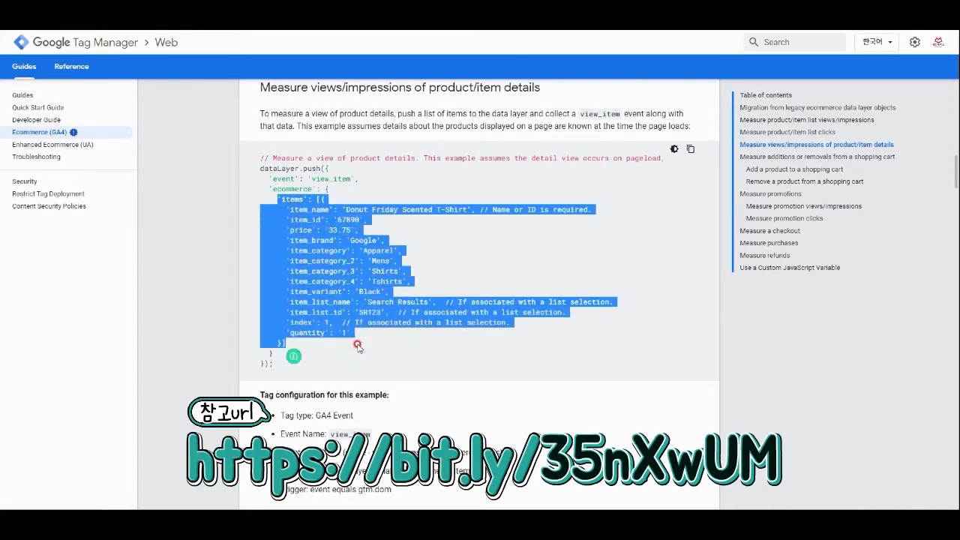
{"action": "double_click", "coordinate": [330, 178]}
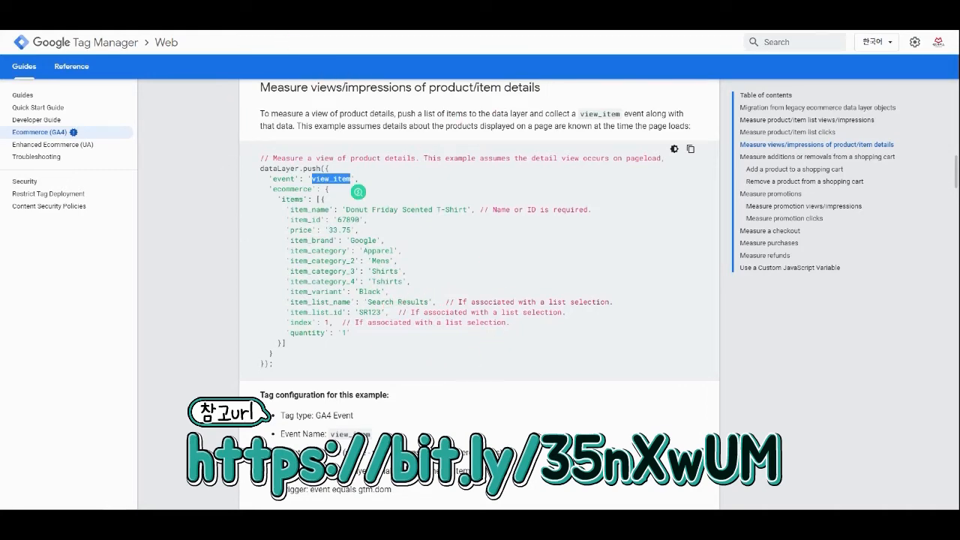
Switch to the Cafe24 admin and open the 상품상세 page of the 딥스_모바일세트 design for editing.
{"action": "left_click", "coordinate": [558, 12]}
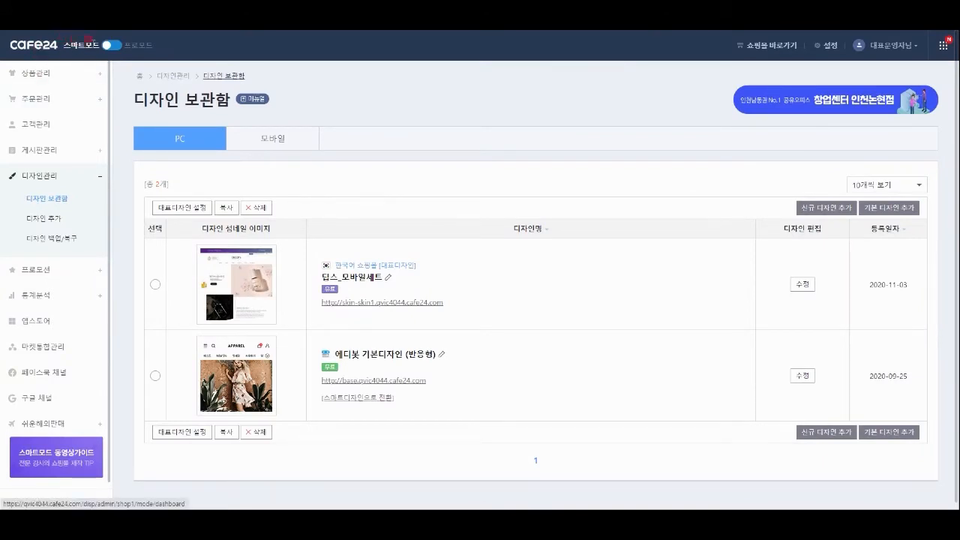
{"action": "left_click", "coordinate": [46, 200]}
{"action": "left_click", "coordinate": [204, 268]}
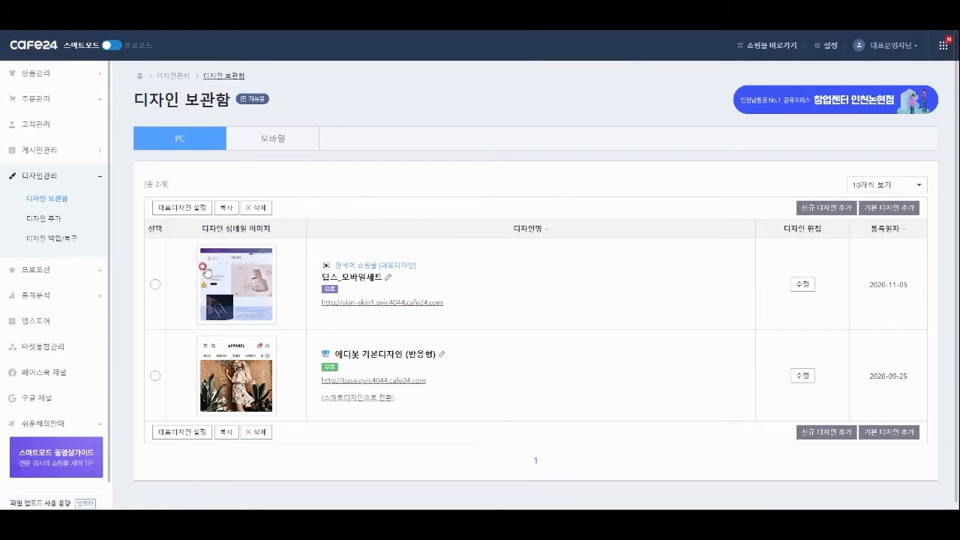
{"action": "left_click", "coordinate": [803, 284]}
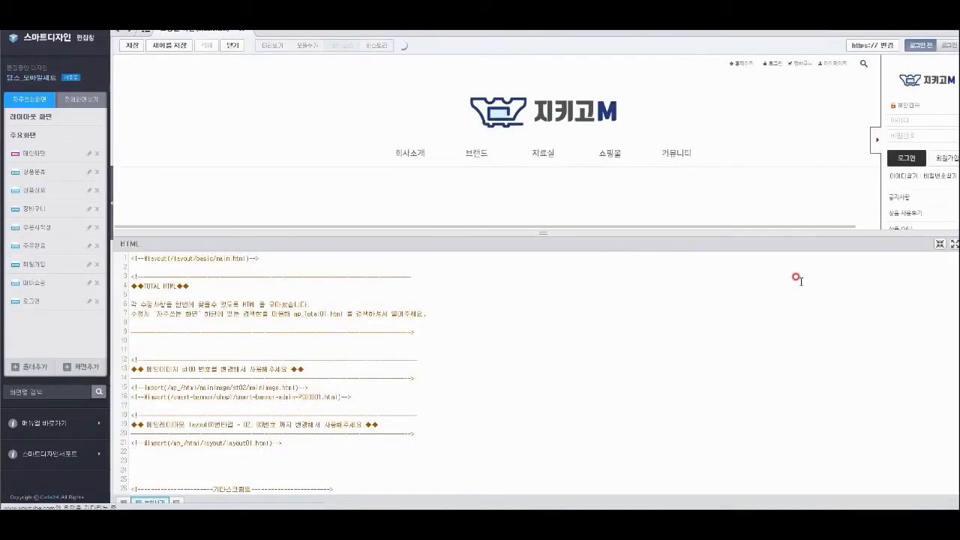
{"action": "left_click", "coordinate": [32, 192]}
{"action": "left_click", "coordinate": [231, 349]}
{"action": "left_click", "coordinate": [359, 331]}
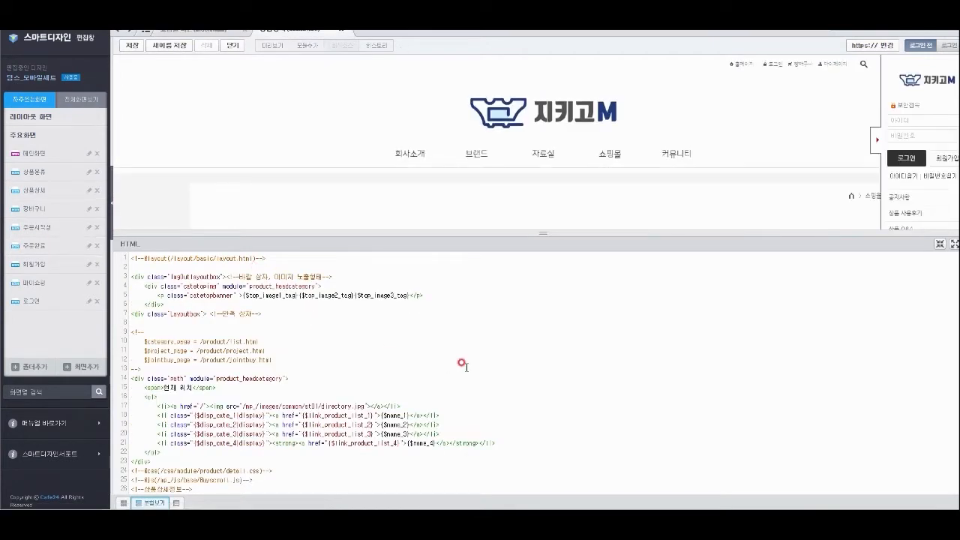
Open the imported file prd_detail.html from the product detail page's HTML.
{"action": "scroll", "coordinate": [463, 365], "scroll_direction": "down", "scroll_amount": 3}
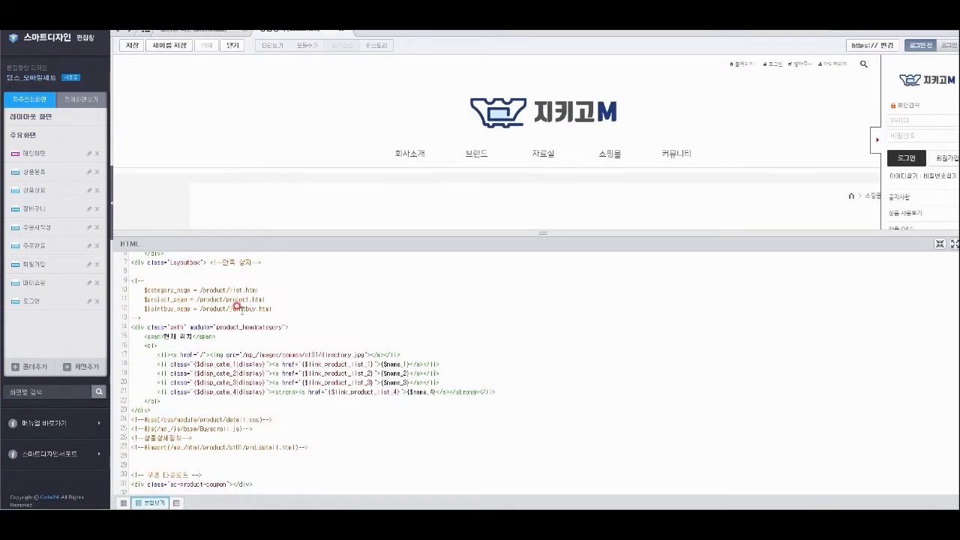
{"action": "scroll", "coordinate": [379, 404], "scroll_direction": "down", "scroll_amount": 3}
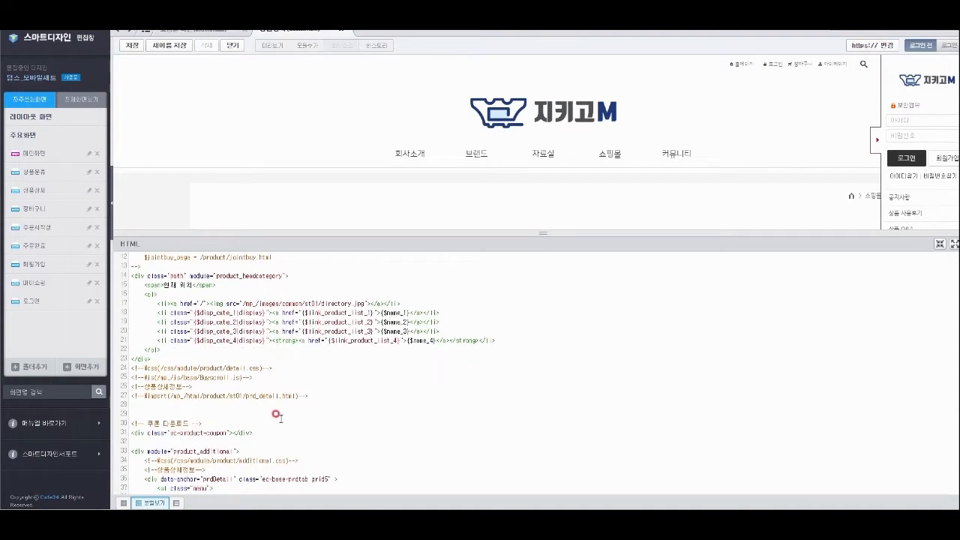
{"action": "mouse_move", "coordinate": [288, 395]}
{"action": "left_click", "coordinate": [323, 397]}
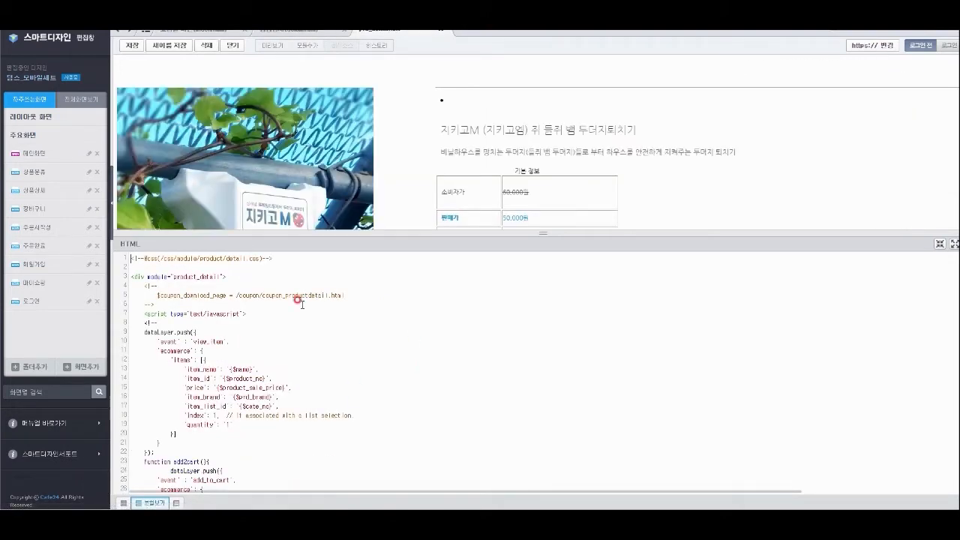
Examine the product_detail module tag and the view_item dataLayer.push block beneath it.
{"action": "double_click", "coordinate": [156, 276]}
{"action": "left_click_drag", "start_coordinate": [187, 278], "coordinate": [131, 277]}
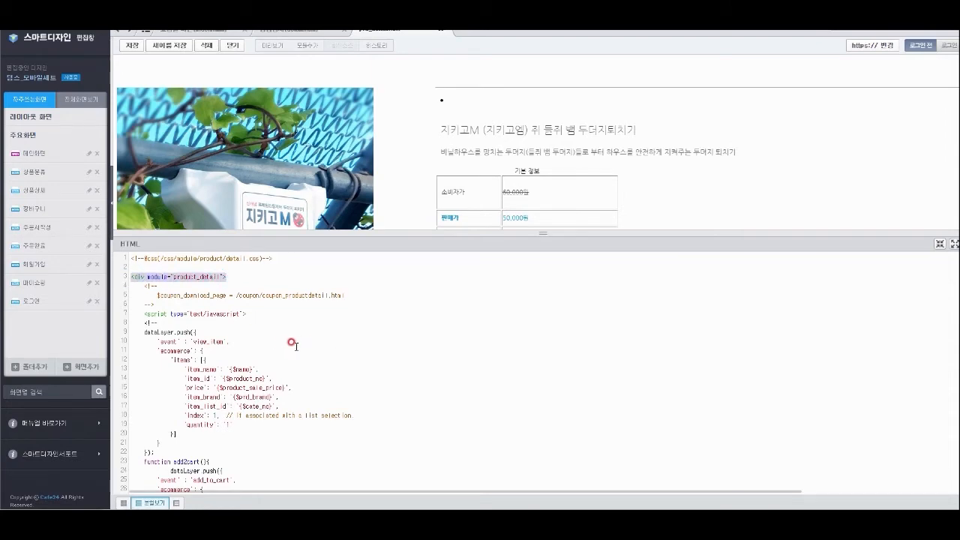
{"action": "scroll", "coordinate": [300, 346], "scroll_direction": "down", "scroll_amount": 1}
{"action": "left_click_drag", "start_coordinate": [144, 263], "coordinate": [216, 397]}
{"action": "left_click", "coordinate": [216, 390]}
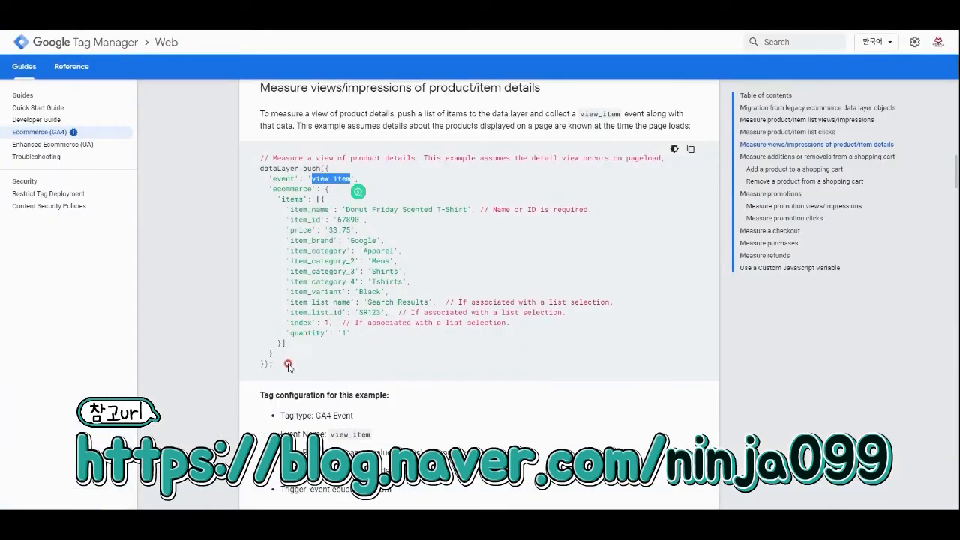
Review the complete view_item dataLayer.push example in the Tag Manager guide and return to the design editor.
{"action": "left_click", "coordinate": [283, 363]}
{"action": "left_click_drag", "start_coordinate": [283, 363], "coordinate": [252, 161]}
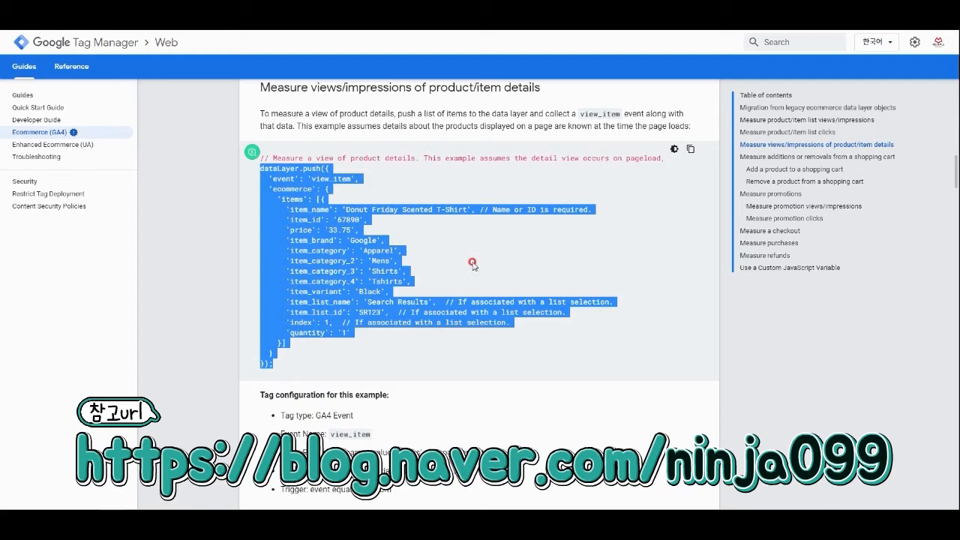
{"action": "left_click", "coordinate": [105, 521]}
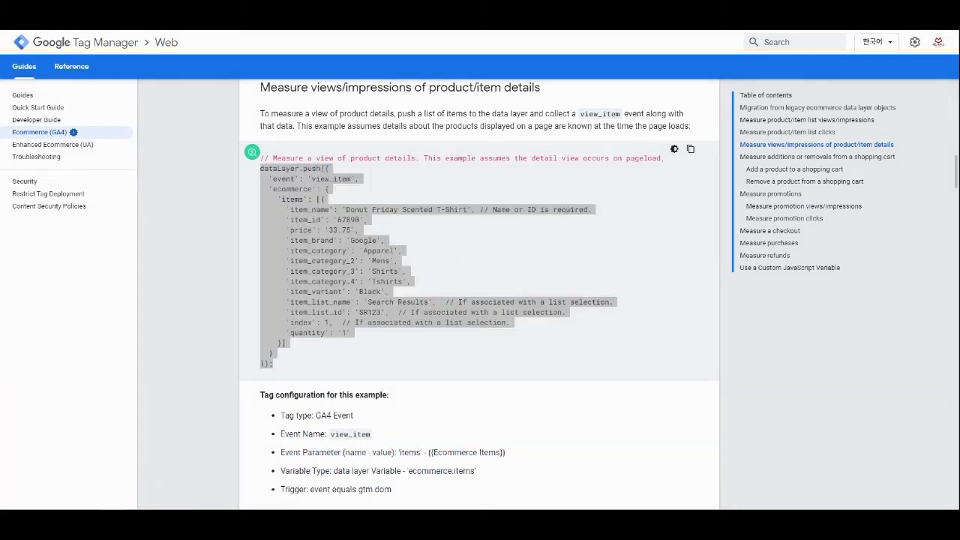
{"action": "left_click", "coordinate": [283, 486]}
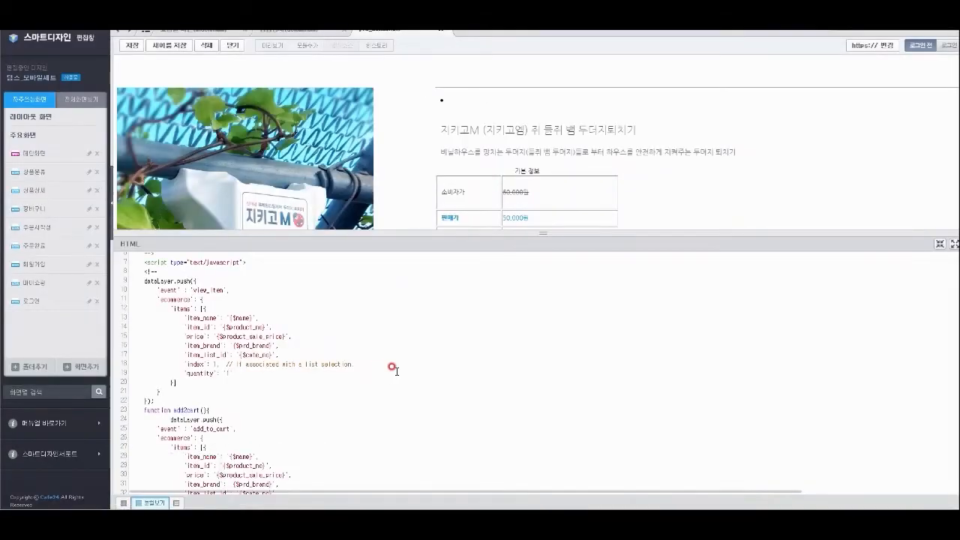
Inspect the view_item script in prd_detail.html, checking the item_name, item_id, price and item_brand entries.
{"action": "left_click_drag", "start_coordinate": [160, 401], "coordinate": [271, 323]}
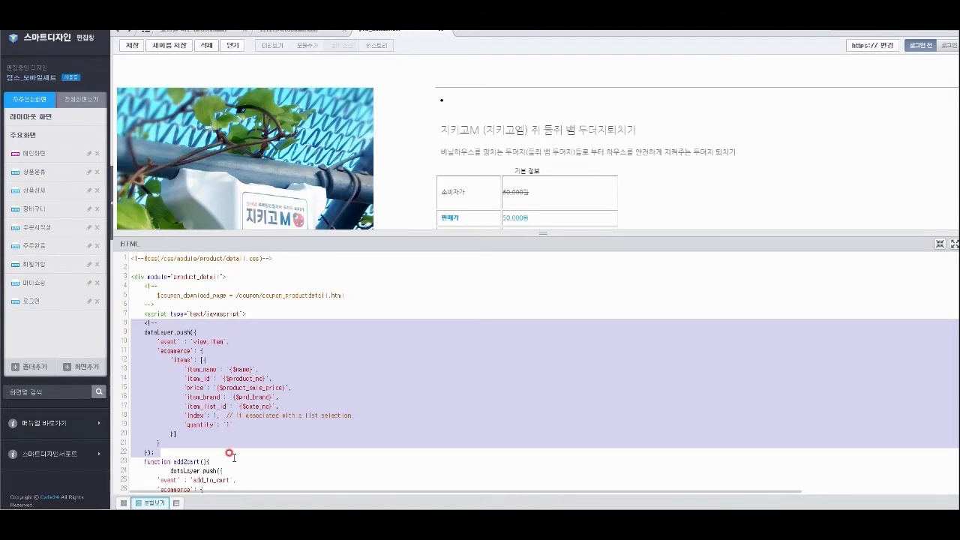
{"action": "left_click", "coordinate": [191, 374]}
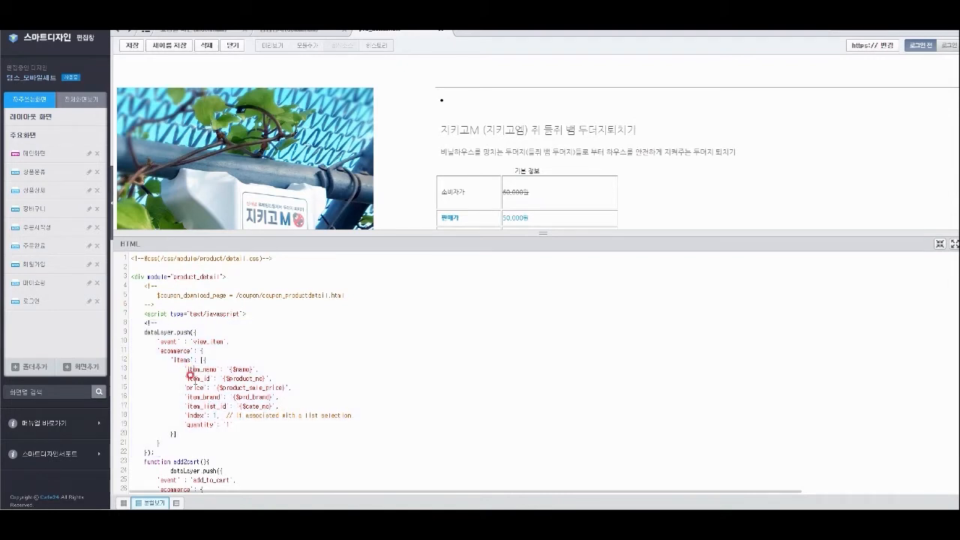
{"action": "double_click", "coordinate": [192, 378]}
{"action": "double_click", "coordinate": [195, 370]}
{"action": "double_click", "coordinate": [196, 388]}
{"action": "left_click", "coordinate": [203, 395]}
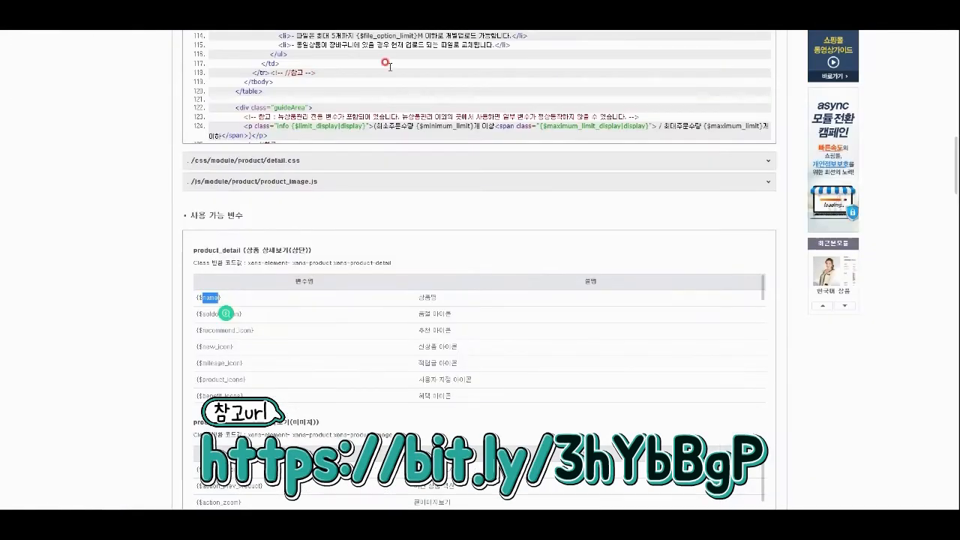
In the Cafe24 Smart Design guide's PC module list, open the 상품상세 상단영역 module from the 상품 category.
{"action": "scroll", "coordinate": [405, 182], "scroll_direction": "up", "scroll_amount": 15}
{"action": "left_click", "coordinate": [348, 74]}
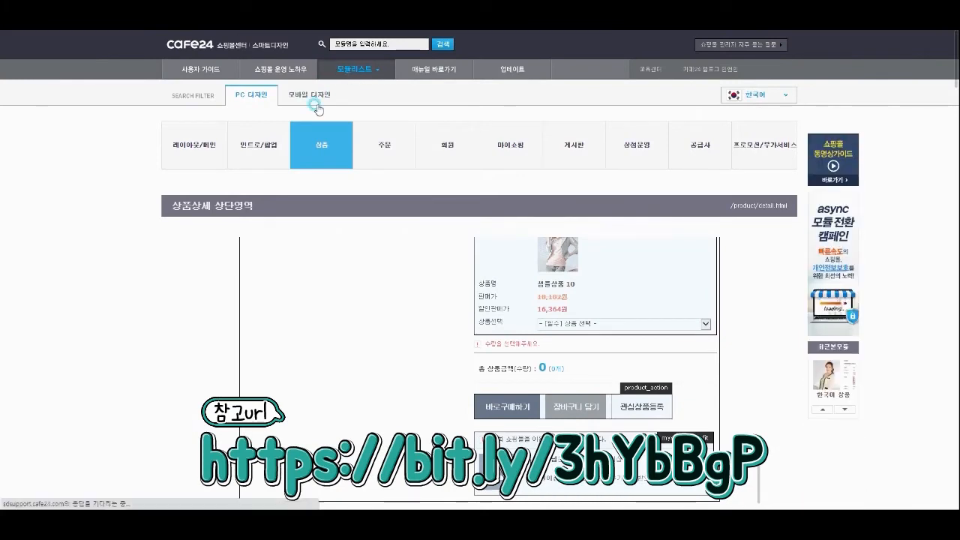
{"action": "left_click", "coordinate": [327, 146]}
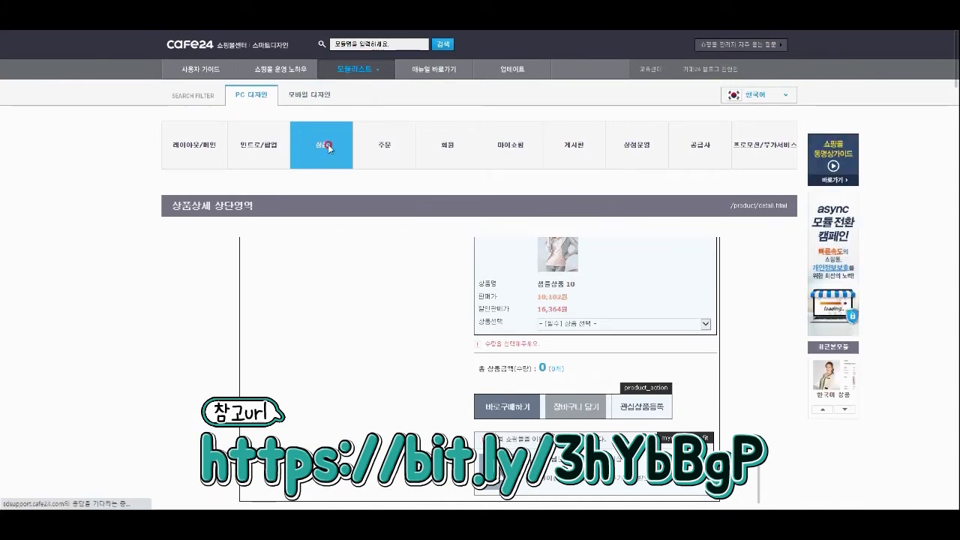
{"action": "left_click", "coordinate": [337, 155]}
{"action": "left_click", "coordinate": [354, 324]}
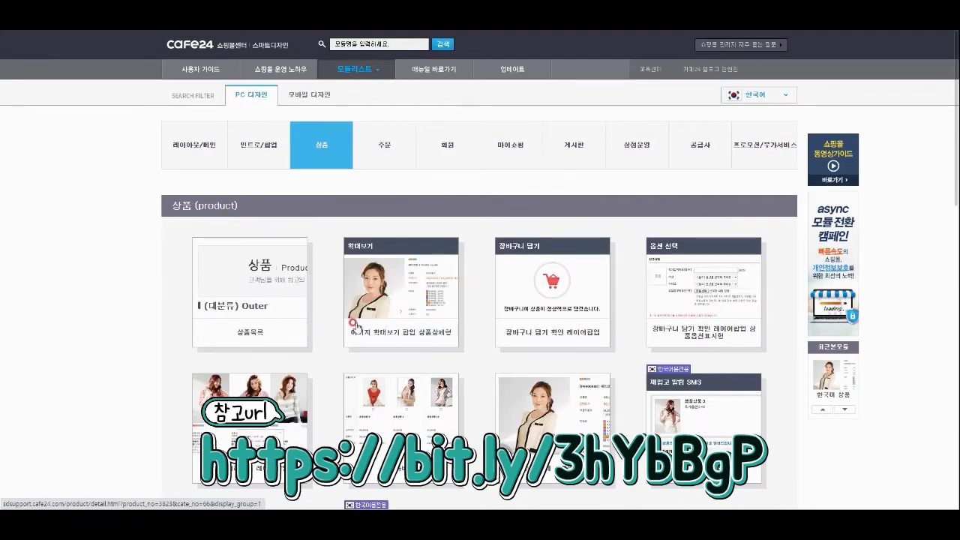
{"action": "scroll", "coordinate": [356, 327], "scroll_direction": "down", "scroll_amount": 2}
{"action": "left_click", "coordinate": [407, 293]}
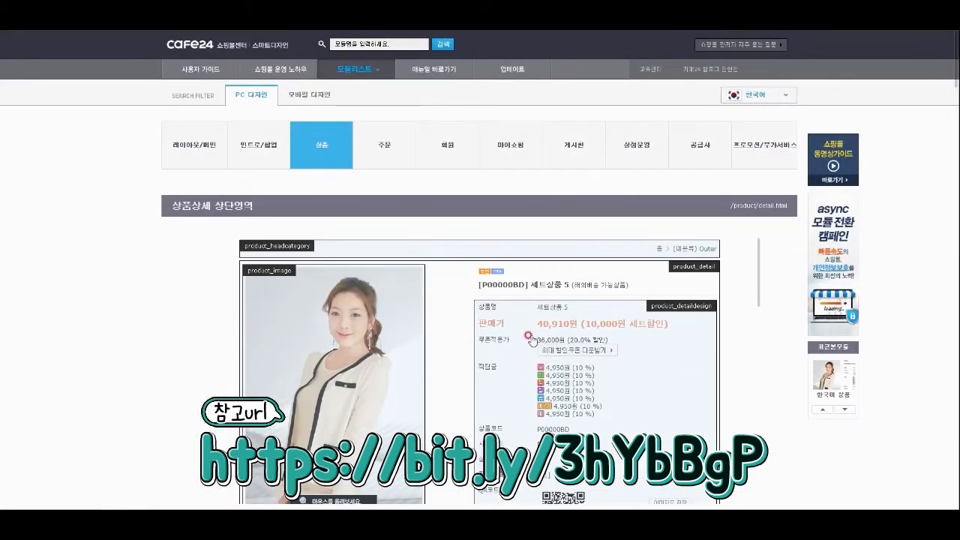
Look through the product_detail module's preview and sample source code for its usable variables.
{"action": "scroll", "coordinate": [735, 327], "scroll_direction": "down", "scroll_amount": 1}
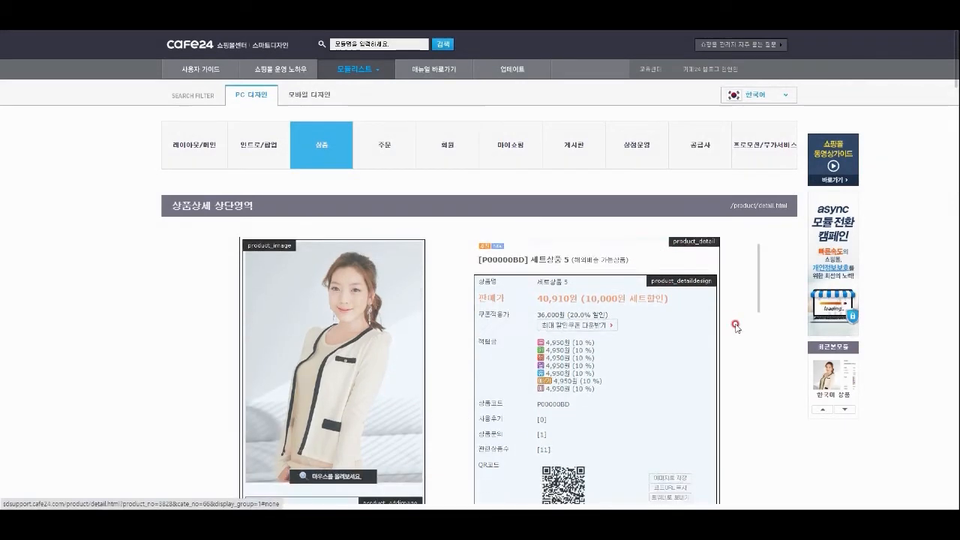
{"action": "scroll", "coordinate": [735, 327], "scroll_direction": "down", "scroll_amount": 5}
{"action": "scroll", "coordinate": [642, 375], "scroll_direction": "down", "scroll_amount": 10}
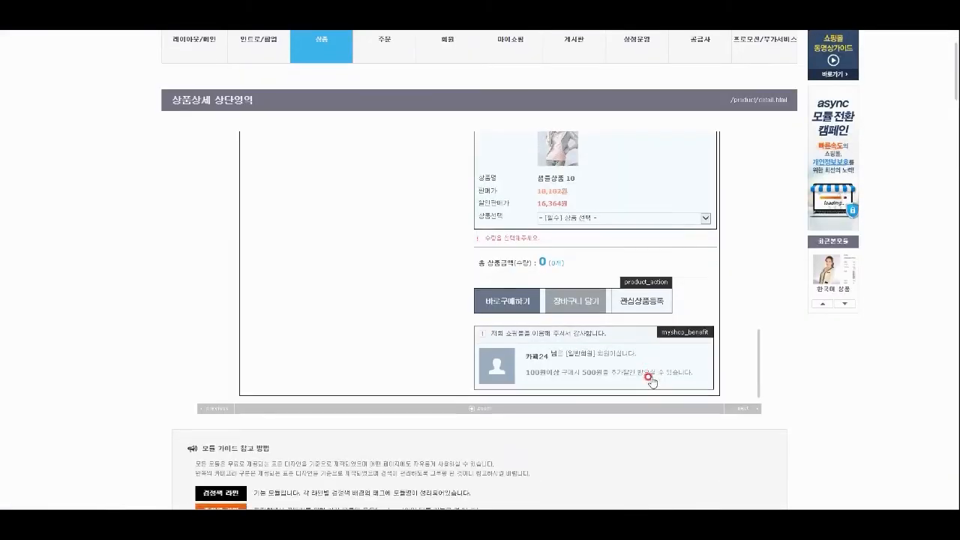
{"action": "scroll", "coordinate": [360, 397], "scroll_direction": "down", "scroll_amount": 1}
{"action": "scroll", "coordinate": [364, 384], "scroll_direction": "down", "scroll_amount": 3}
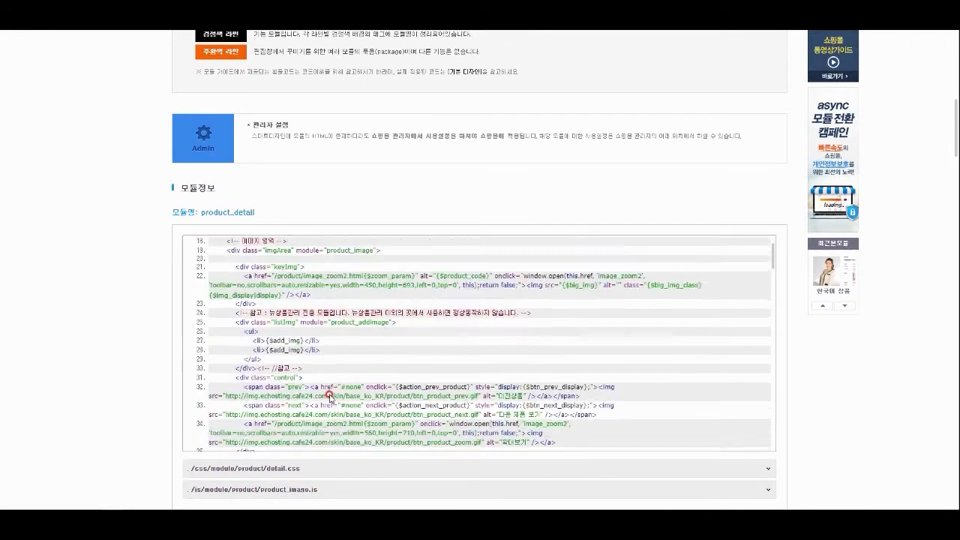
{"action": "scroll", "coordinate": [111, 392], "scroll_direction": "down", "scroll_amount": 6}
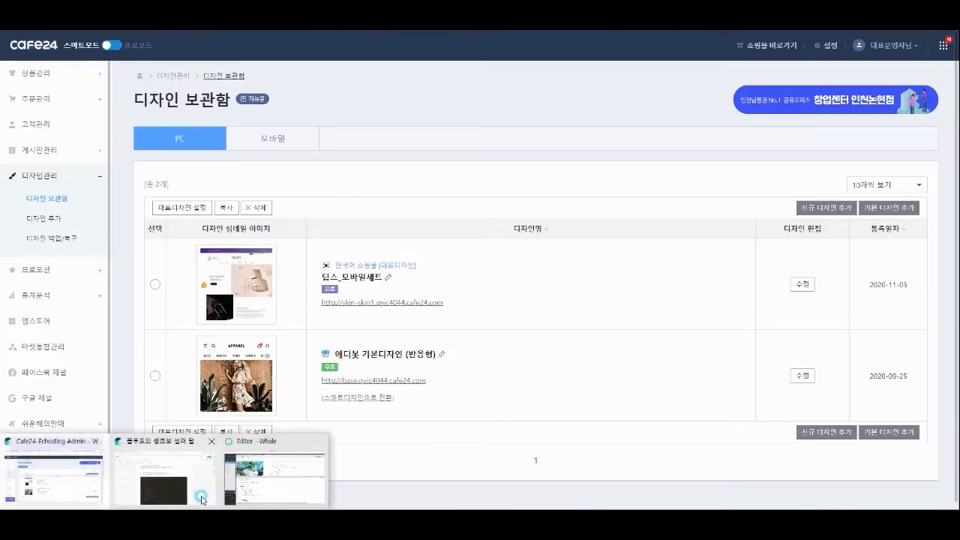
Switch back to the design editor and check the view_item event name in the dataLayer.push code.
{"action": "left_click", "coordinate": [253, 483]}
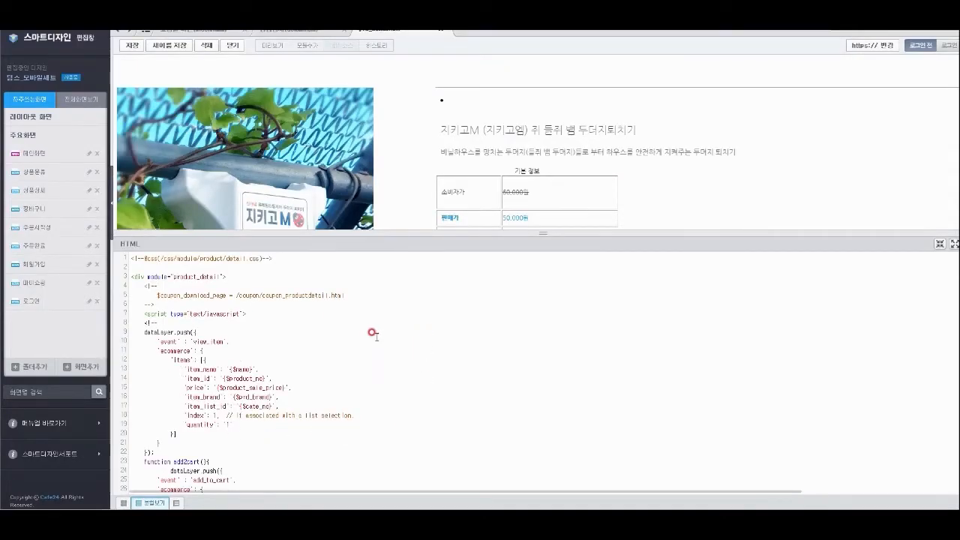
{"action": "scroll", "coordinate": [379, 388], "scroll_direction": "down", "scroll_amount": 2}
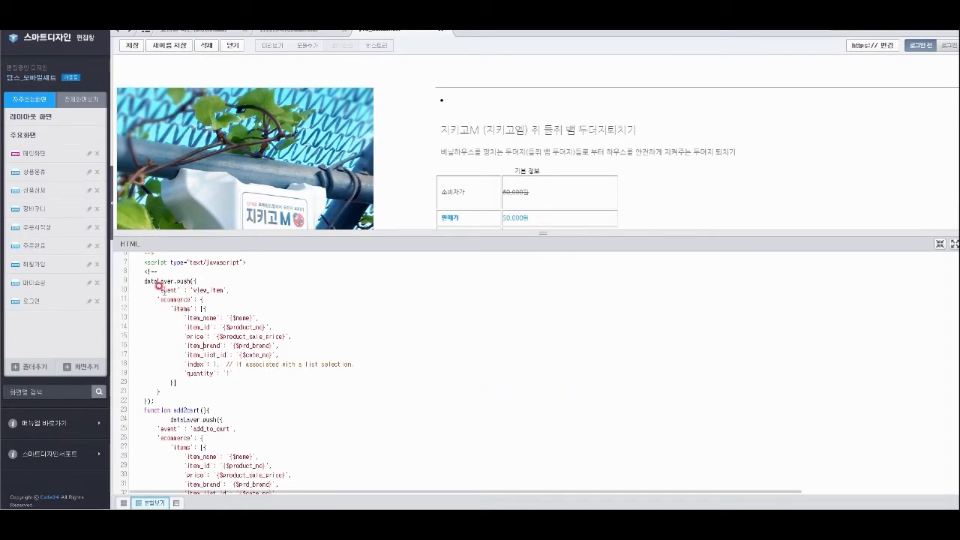
{"action": "double_click", "coordinate": [198, 289]}
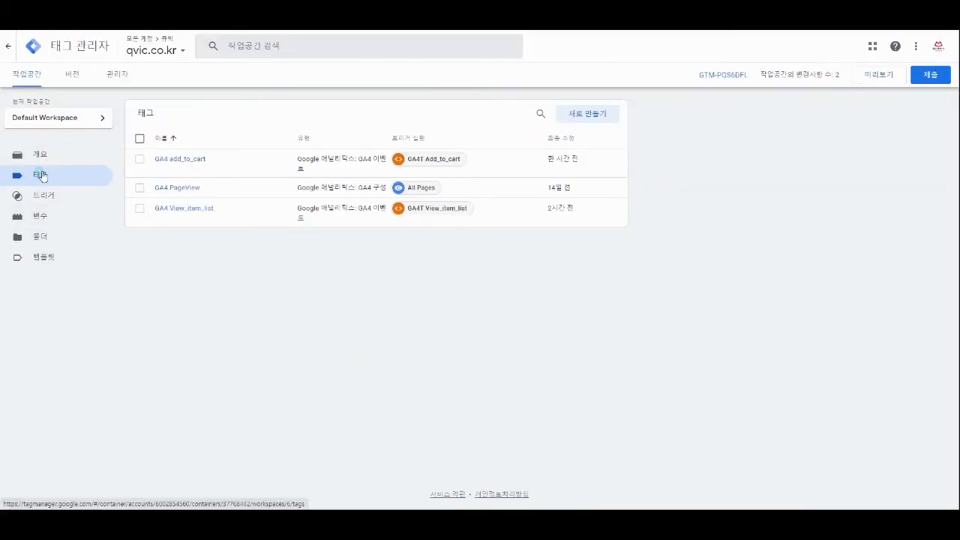
Create a new tag in Google Tag Manager and name it GA4 View_item.
{"action": "left_click", "coordinate": [588, 117]}
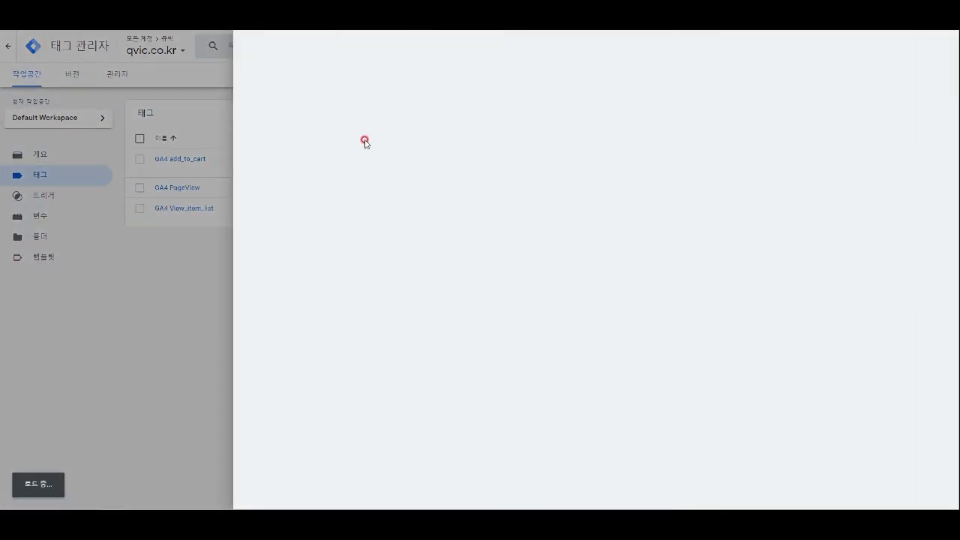
{"action": "left_click", "coordinate": [312, 46]}
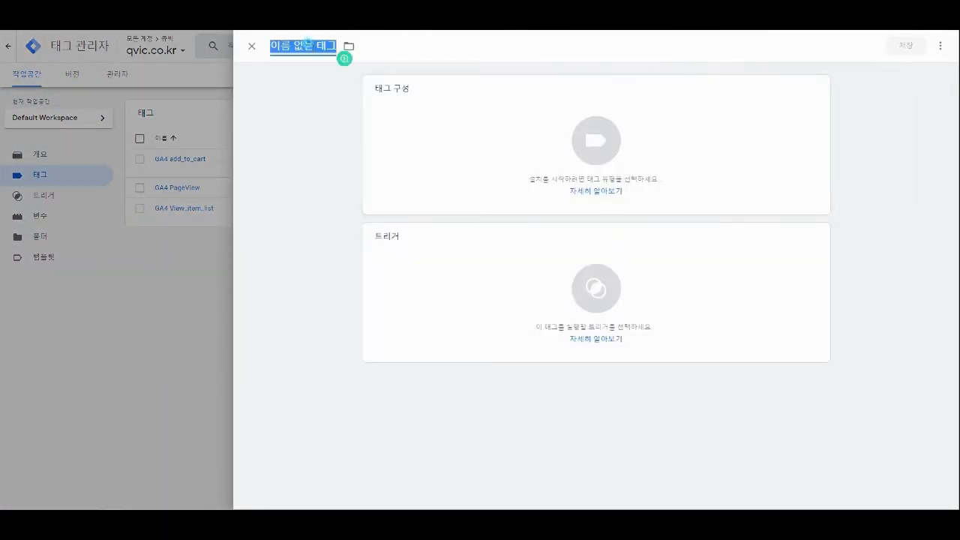
{"action": "type", "text": "ㅎㅁ"}
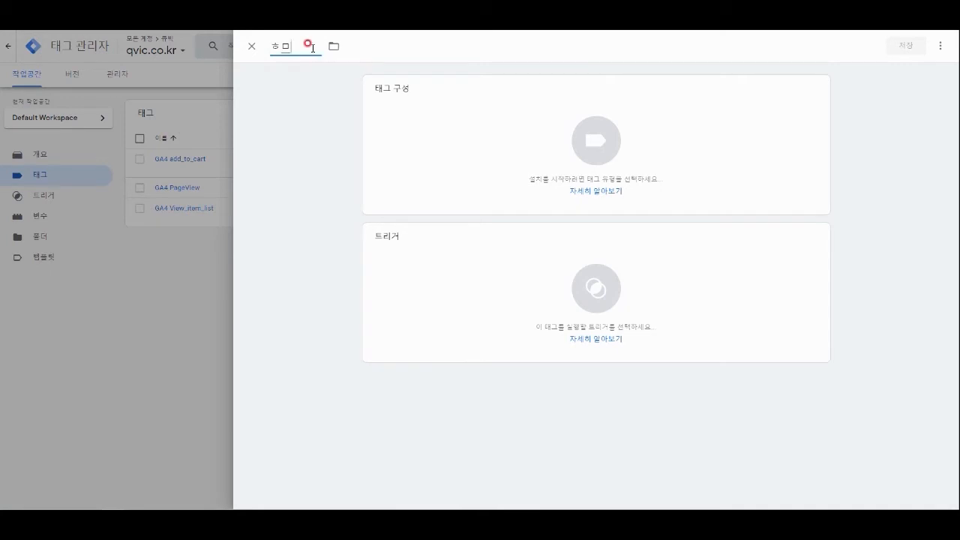
{"action": "key", "text": "BackSpace"}
{"action": "type", "text": "GA4 View_item"}
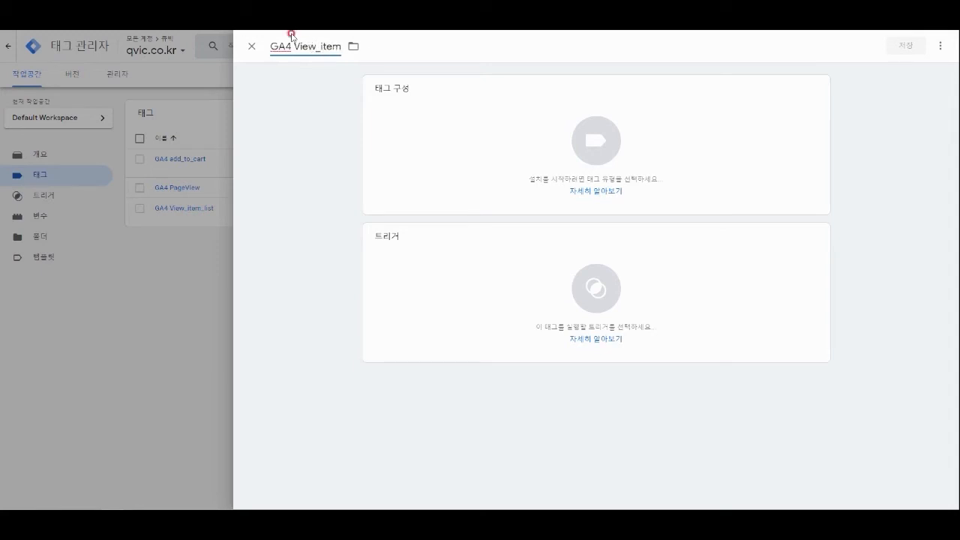
Set the tag type to Google 애널리틱스: GA4 이벤트, with GA4 PageView as configuration tag and view_item as event name.
{"action": "left_click", "coordinate": [622, 140]}
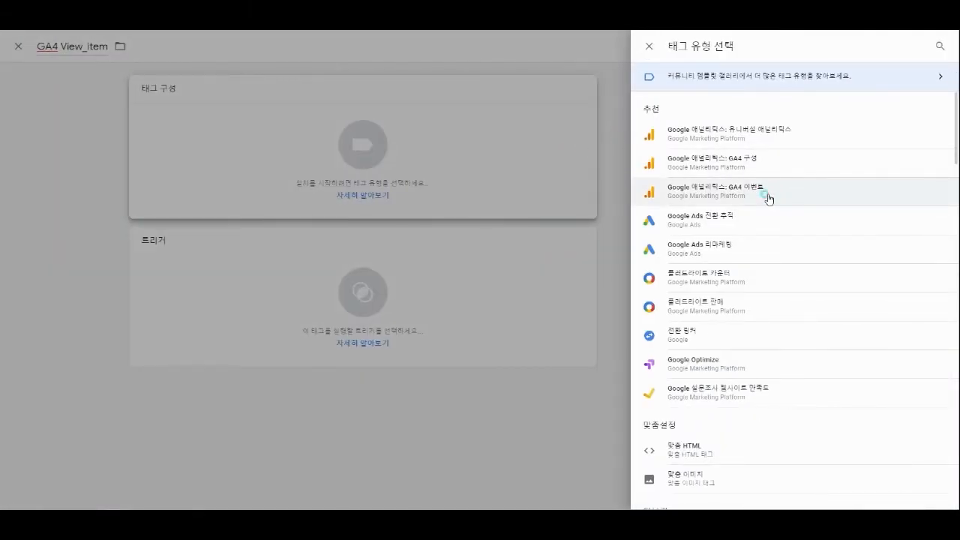
{"action": "left_click", "coordinate": [768, 197]}
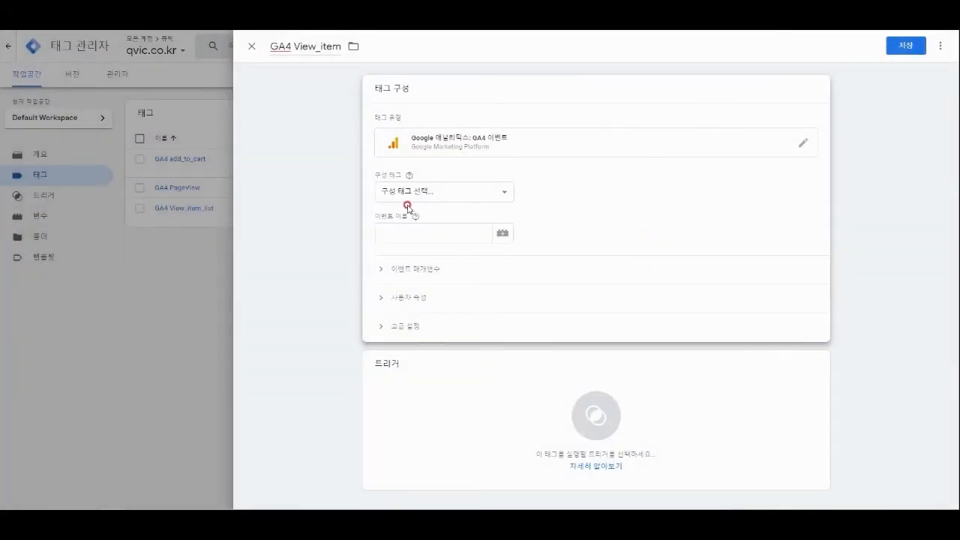
{"action": "left_click", "coordinate": [400, 193]}
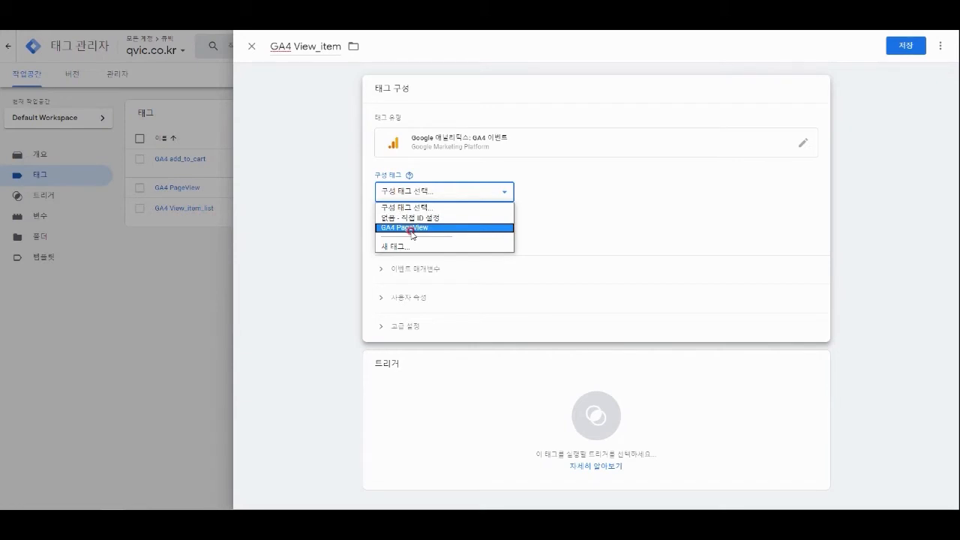
{"action": "left_click", "coordinate": [411, 228]}
{"action": "left_click", "coordinate": [407, 229]}
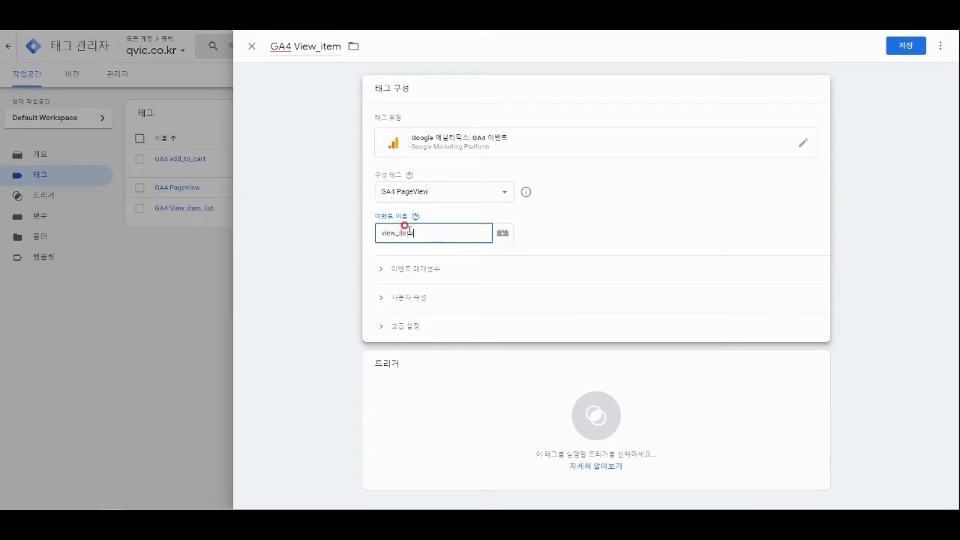
Add an event parameter named items to the tag and use the GA4V_items variable as its value.
{"action": "left_click", "coordinate": [411, 272]}
{"action": "left_click", "coordinate": [422, 302]}
{"action": "left_click", "coordinate": [432, 301]}
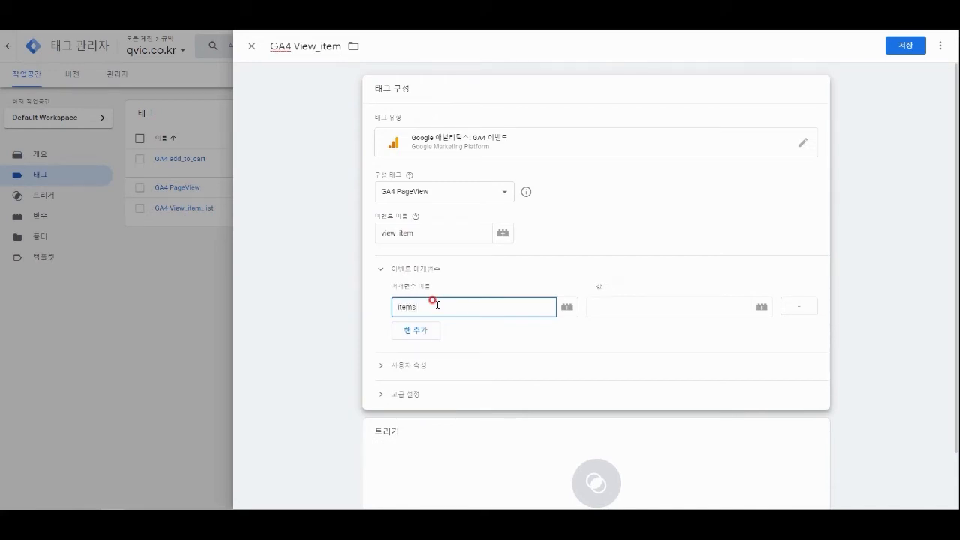
{"action": "left_click", "coordinate": [633, 308]}
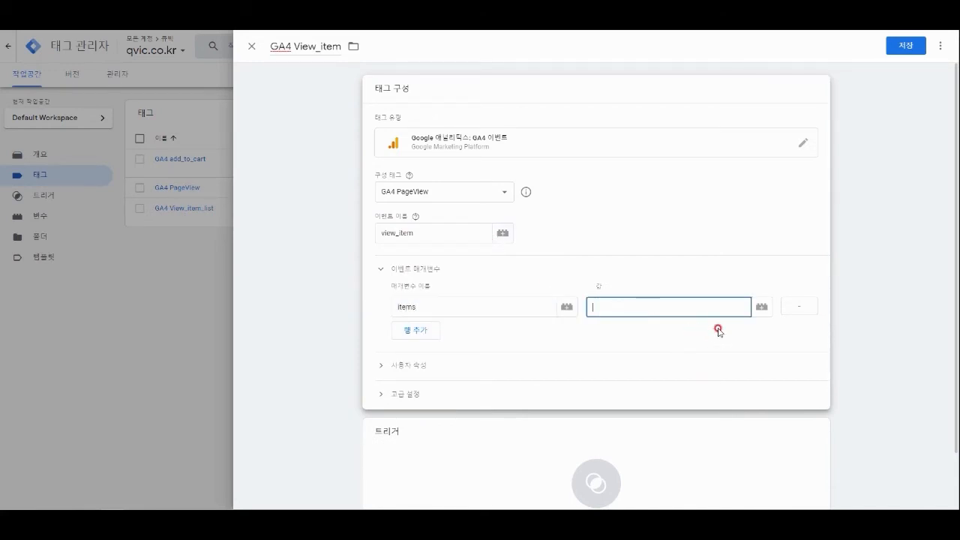
{"action": "left_click", "coordinate": [757, 308]}
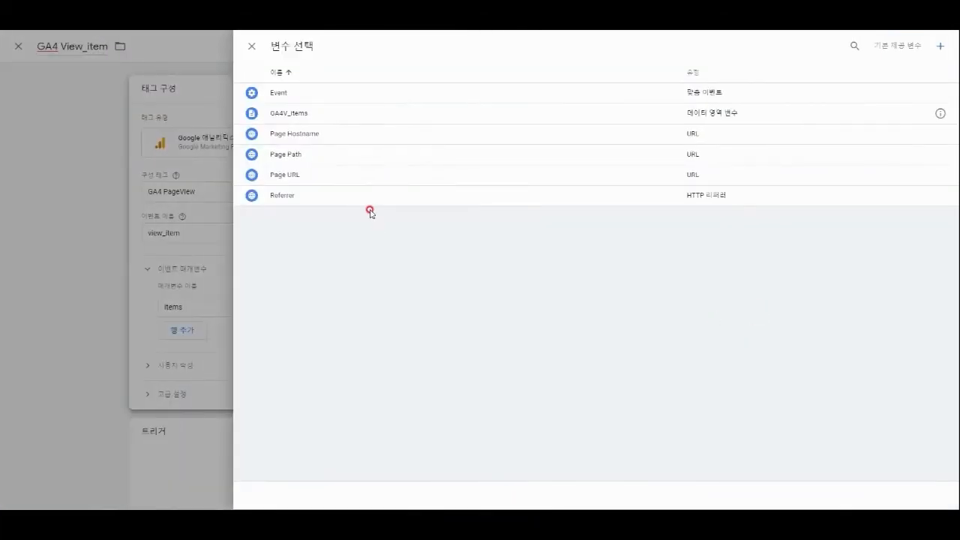
{"action": "left_click", "coordinate": [298, 114]}
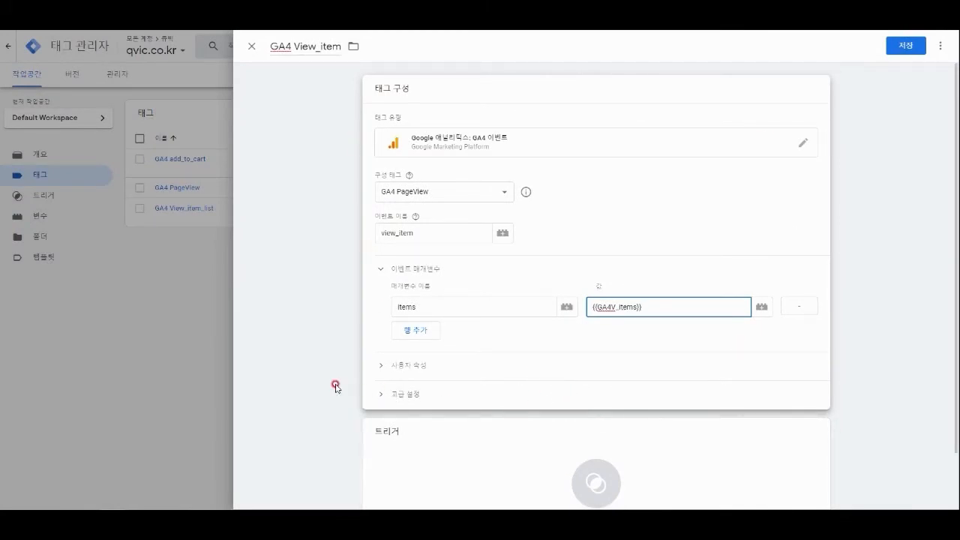
Create a new trigger for the tag and name it GA4T View_item.
{"action": "scroll", "coordinate": [335, 387], "scroll_direction": "down", "scroll_amount": 1}
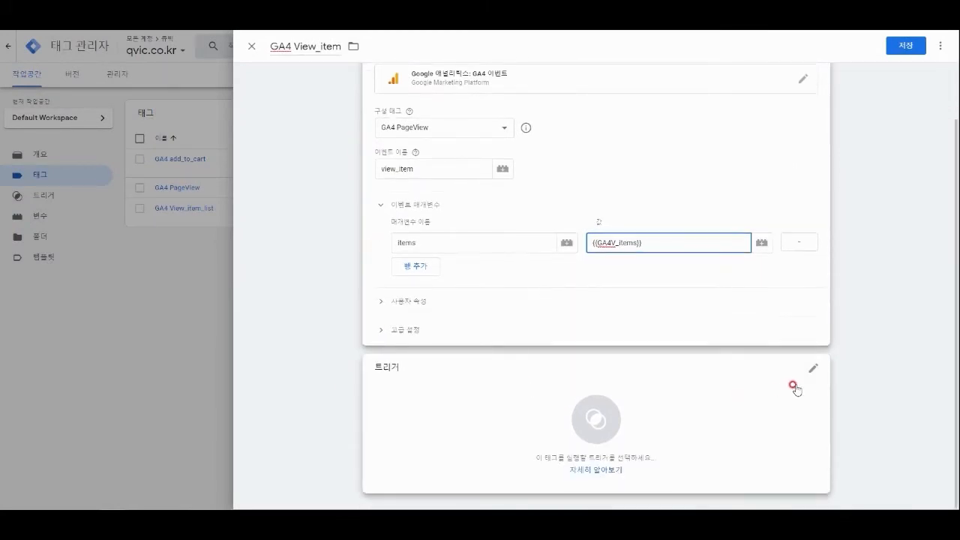
{"action": "left_click", "coordinate": [812, 367]}
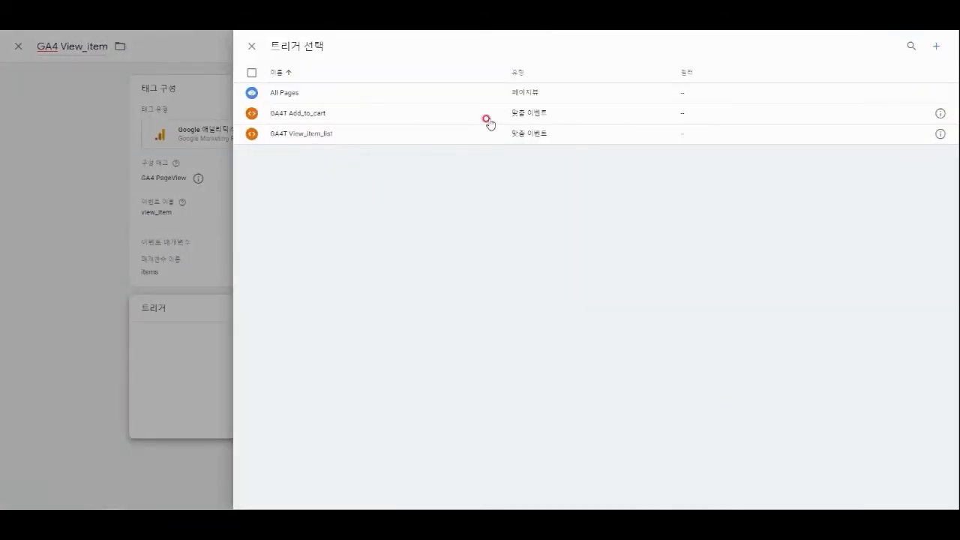
{"action": "left_click", "coordinate": [935, 47]}
{"action": "left_click", "coordinate": [297, 39]}
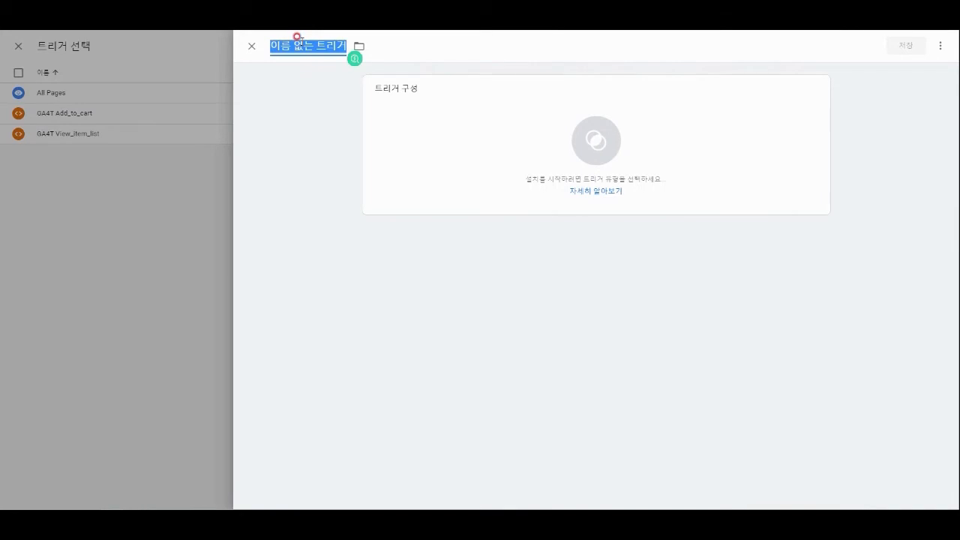
{"action": "type", "text": "GA4"}
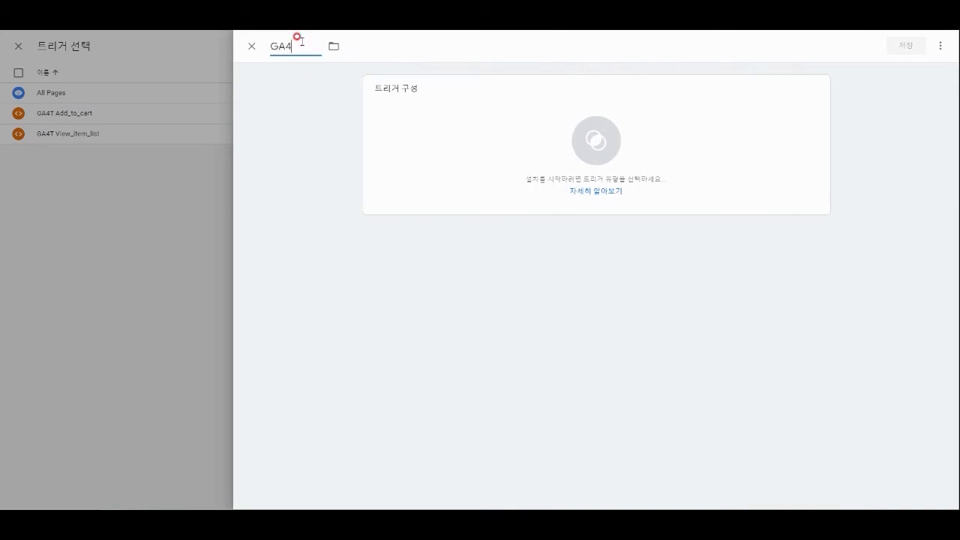
{"action": "type", "text": "T View_item"}
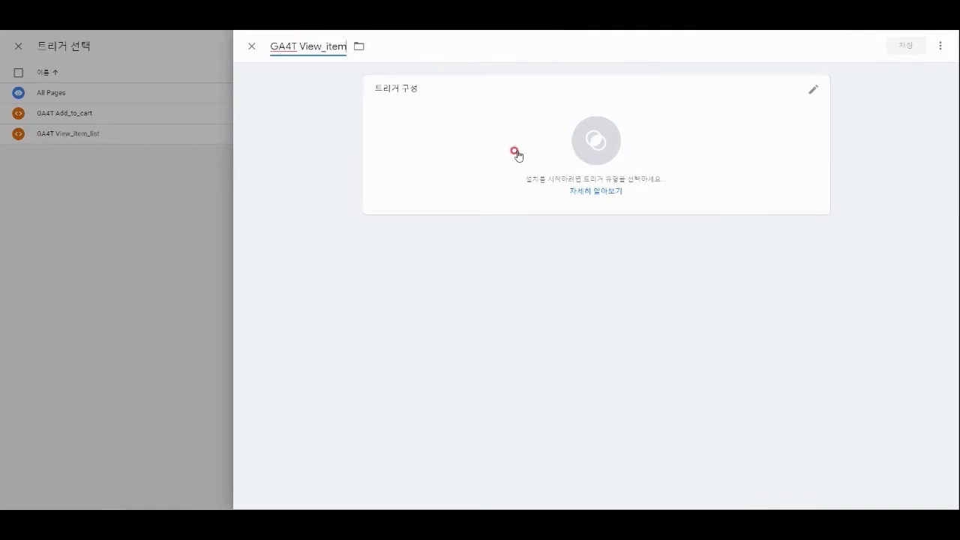
Make the trigger a 맞춤 이벤트 with event name view_item, firing on all custom events, and save it.
{"action": "left_click", "coordinate": [595, 143]}
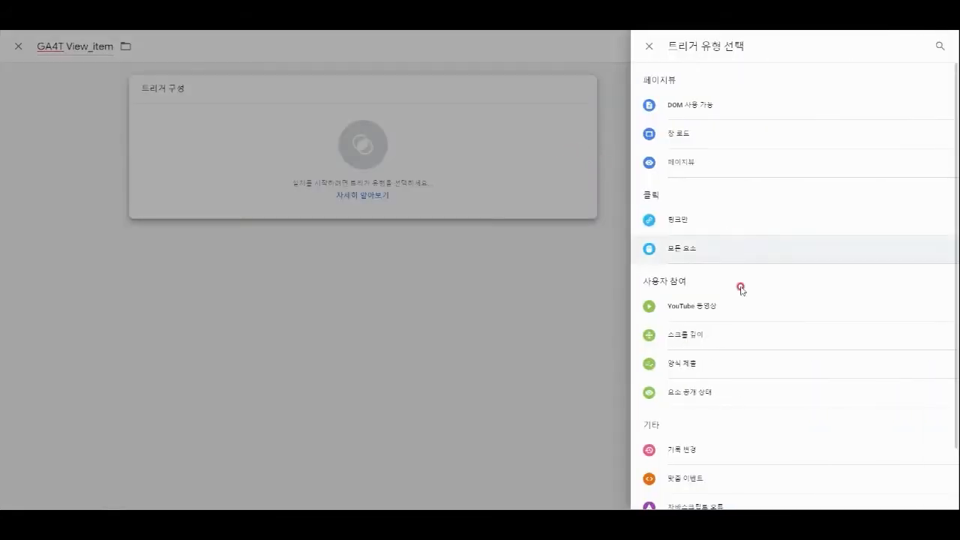
{"action": "left_click", "coordinate": [727, 476]}
{"action": "left_click", "coordinate": [448, 197]}
{"action": "type", "text": "view_item"}
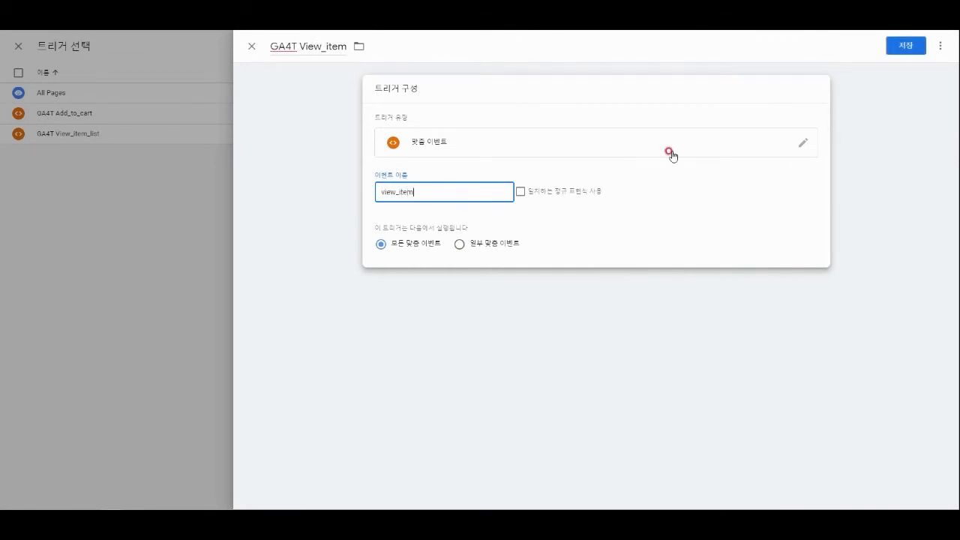
{"action": "left_click", "coordinate": [905, 46]}
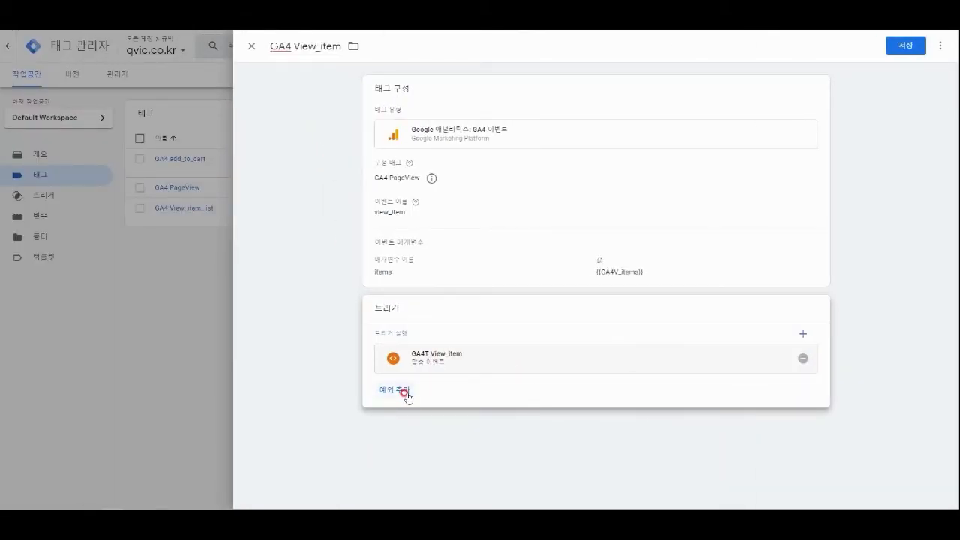
Switch to the Cafe24 design editor and review the view_item dataLayer.push block, including its event name and items array.
{"action": "left_click", "coordinate": [900, 50]}
{"action": "left_click", "coordinate": [141, 516]}
{"action": "left_click", "coordinate": [249, 468]}
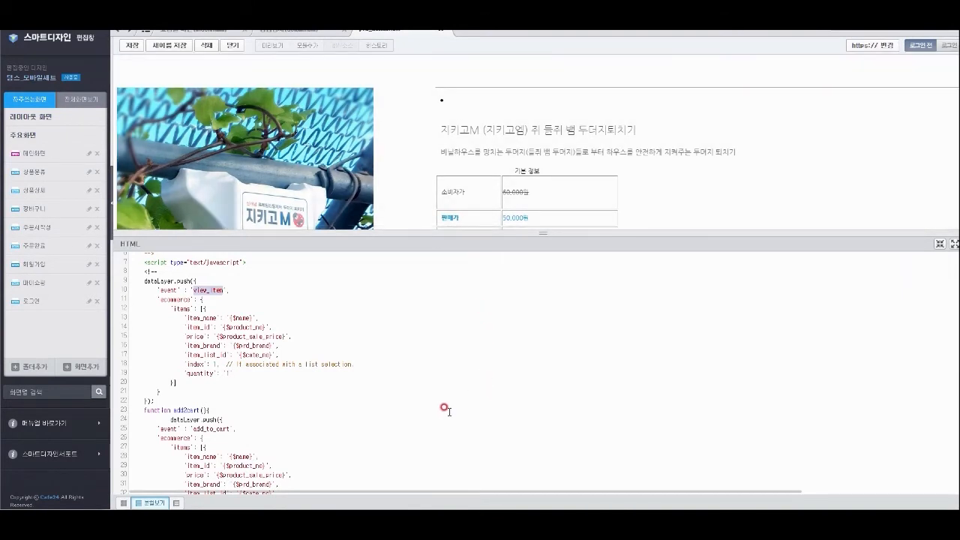
{"action": "left_click_drag", "start_coordinate": [160, 401], "coordinate": [117, 289]}
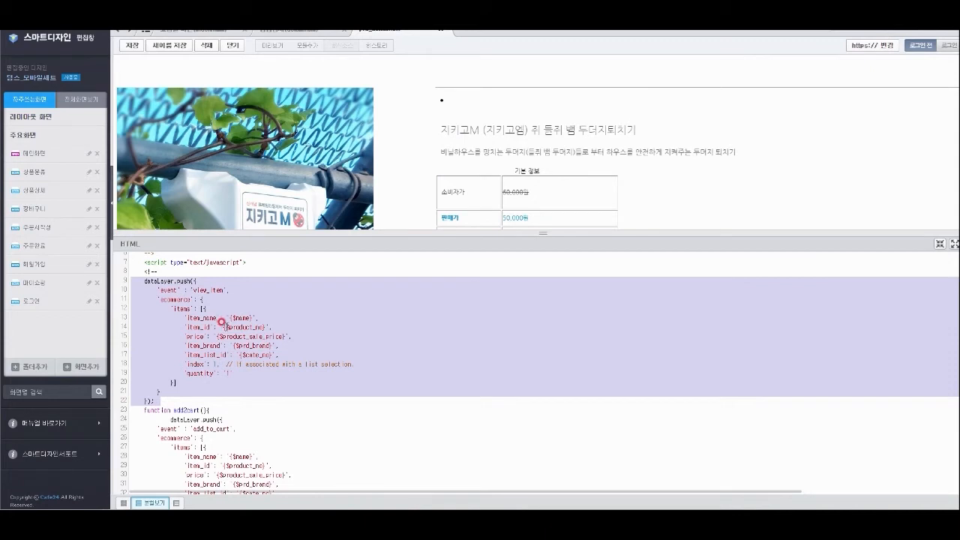
{"action": "left_click", "coordinate": [202, 292]}
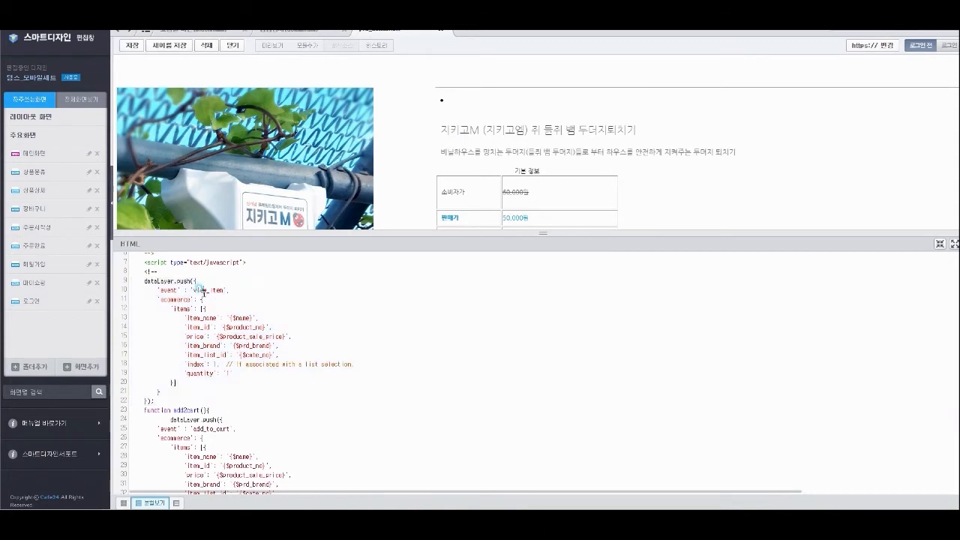
{"action": "left_click_drag", "start_coordinate": [159, 401], "coordinate": [122, 283]}
{"action": "left_click", "coordinate": [161, 393]}
{"action": "left_click_drag", "start_coordinate": [198, 385], "coordinate": [125, 310]}
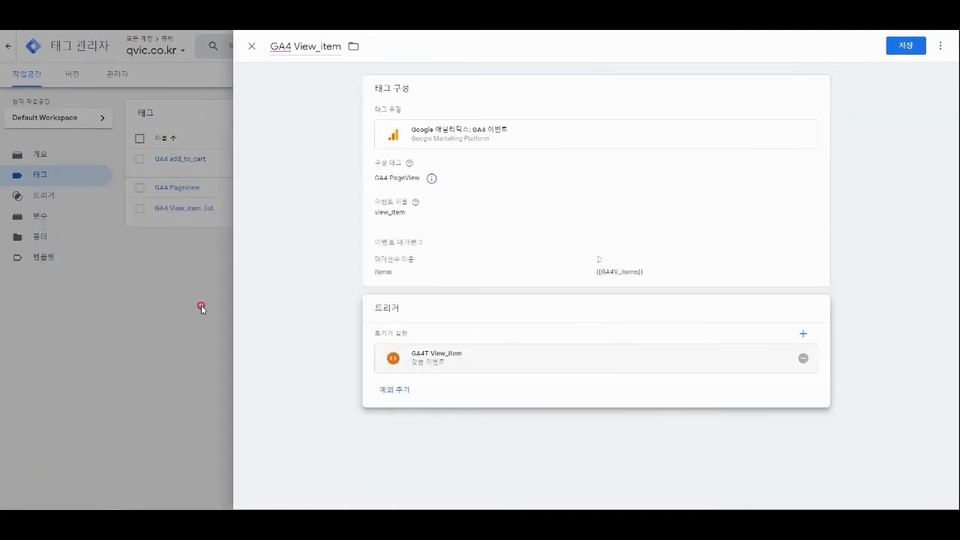
Back in Google Tag Manager, check the GA4T View_item trigger's configuration and save the GA4 View_item tag.
{"action": "left_click", "coordinate": [554, 363]}
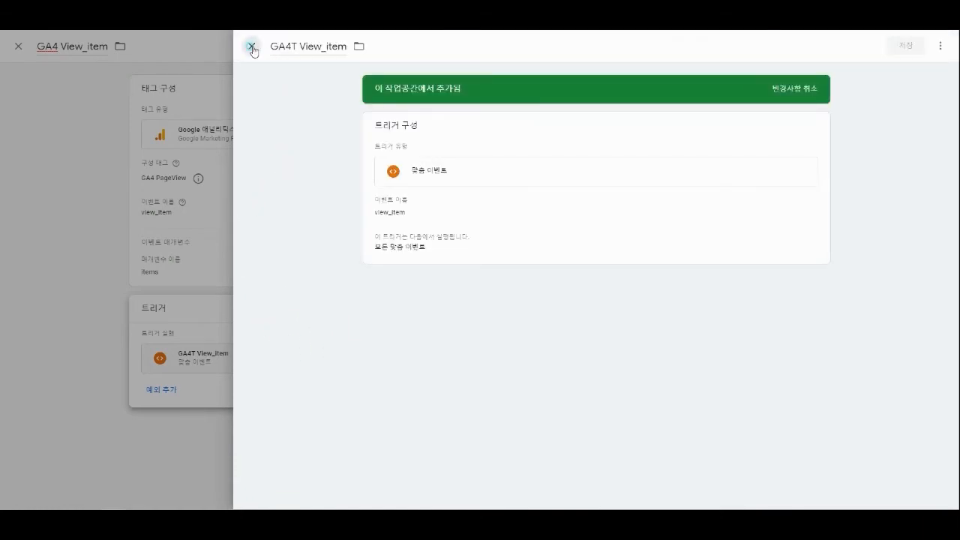
{"action": "left_click", "coordinate": [252, 47]}
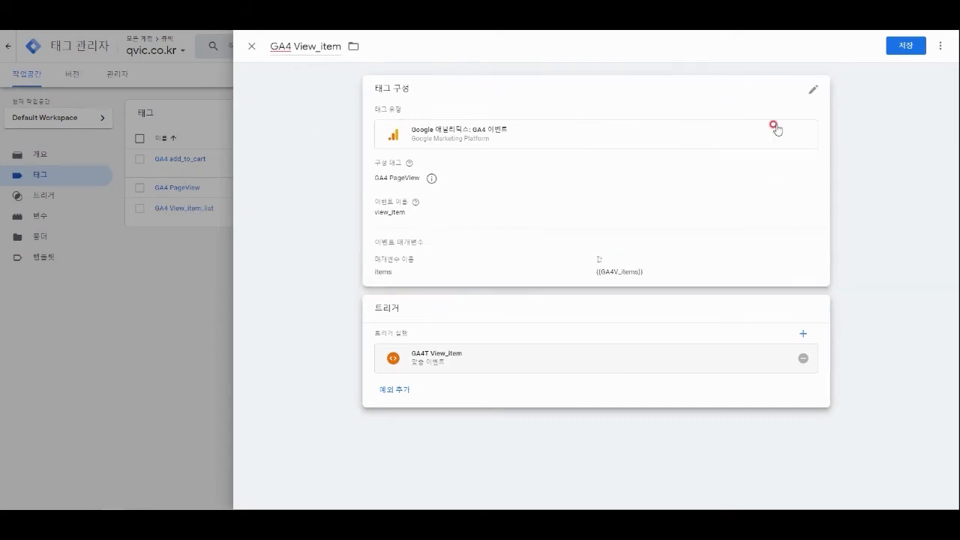
{"action": "left_click", "coordinate": [905, 49]}
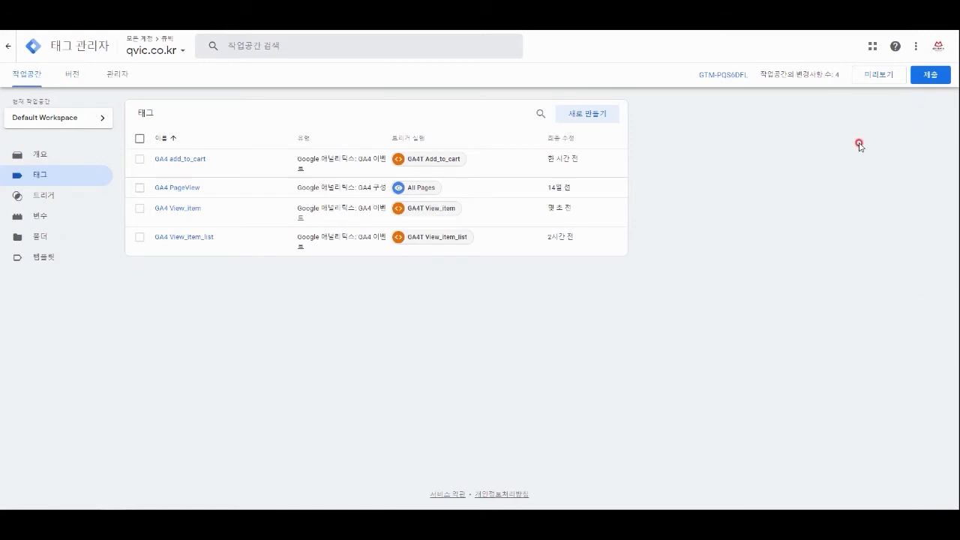
{"action": "left_click", "coordinate": [880, 78]}
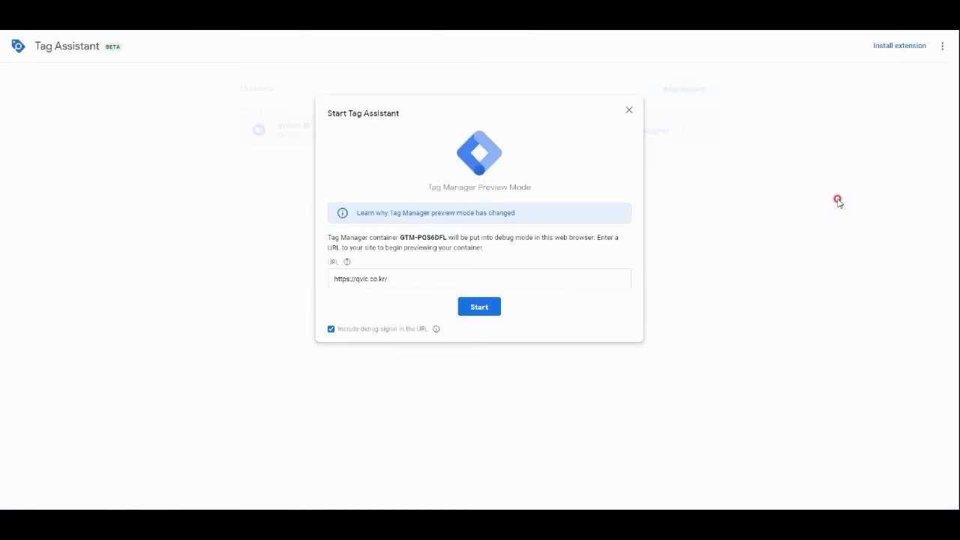
{"action": "left_click", "coordinate": [482, 307]}
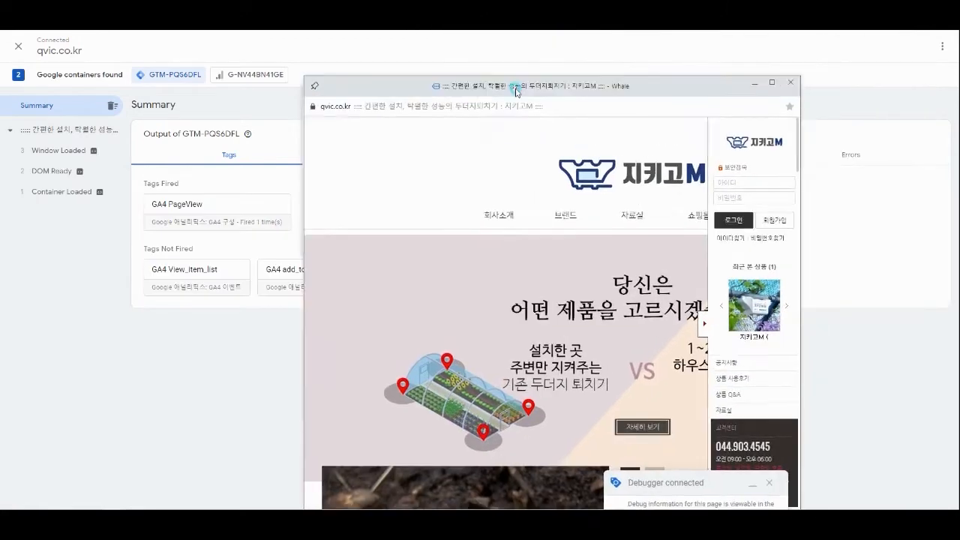
{"action": "left_click", "coordinate": [318, 182]}
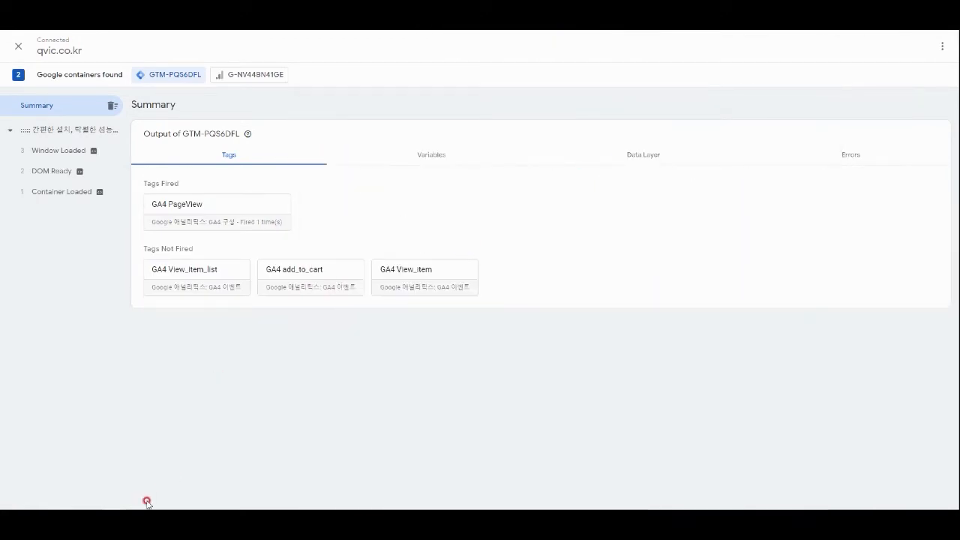
{"action": "left_click", "coordinate": [350, 458]}
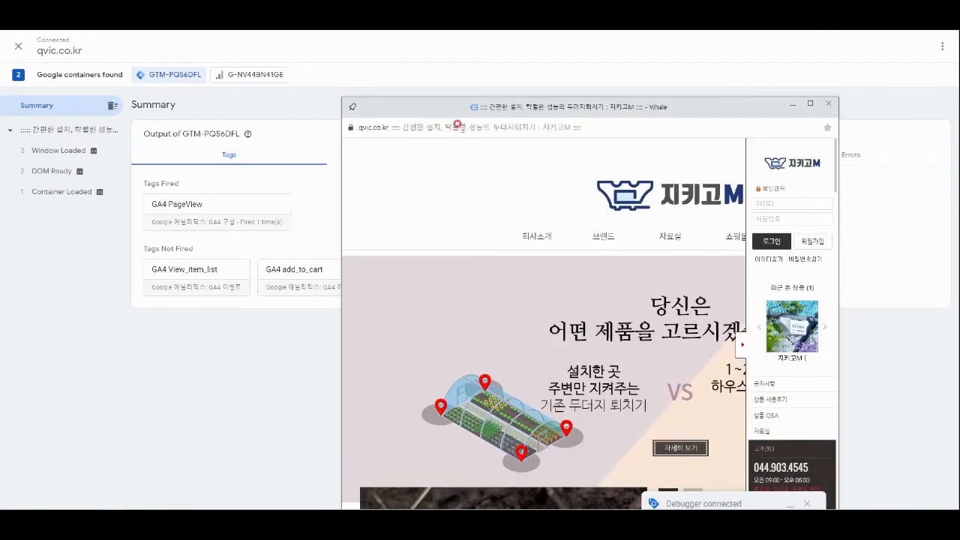
{"action": "left_click_drag", "start_coordinate": [453, 105], "coordinate": [355, 72]}
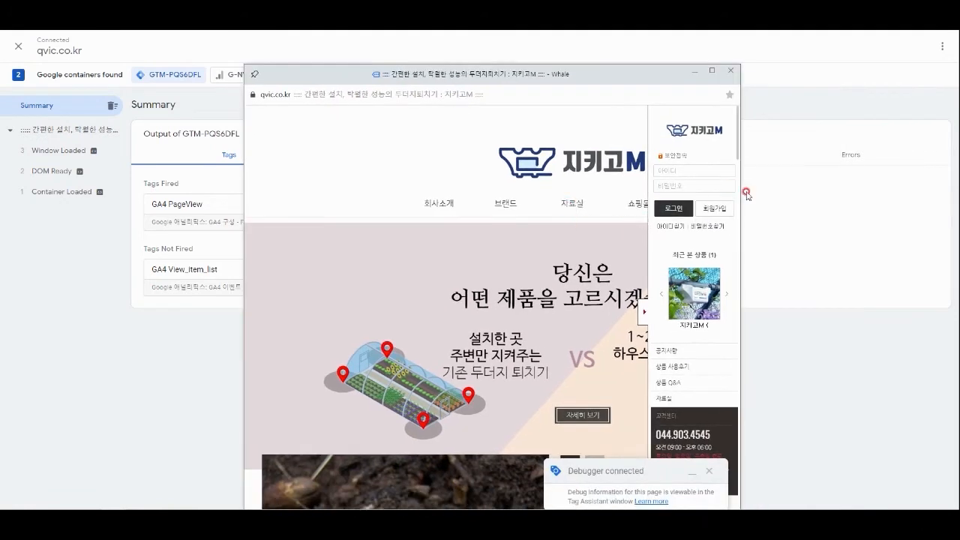
{"action": "left_click_drag", "start_coordinate": [738, 197], "coordinate": [876, 192]}
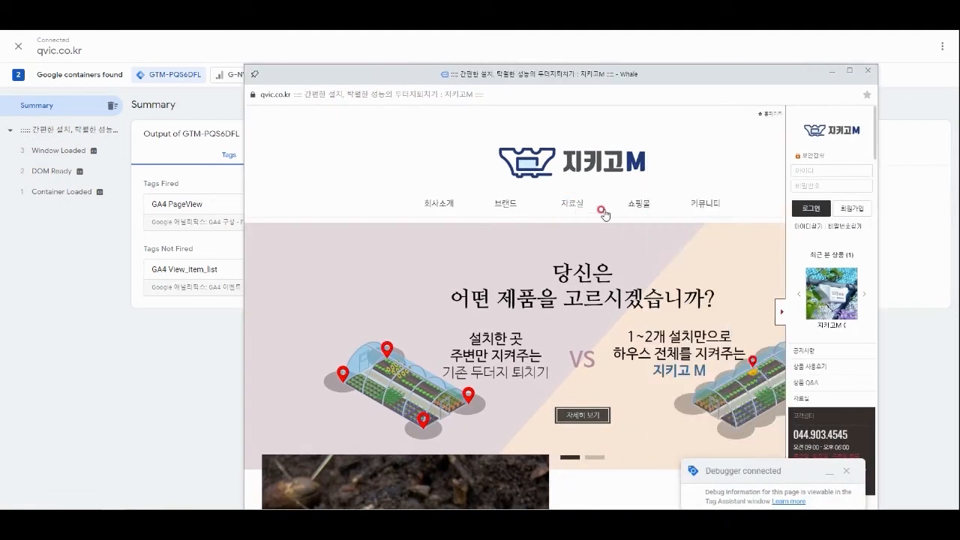
In the debug site window, go to the 쇼핑몰 category and open the 지키고M product's detail page.
{"action": "left_click", "coordinate": [642, 208]}
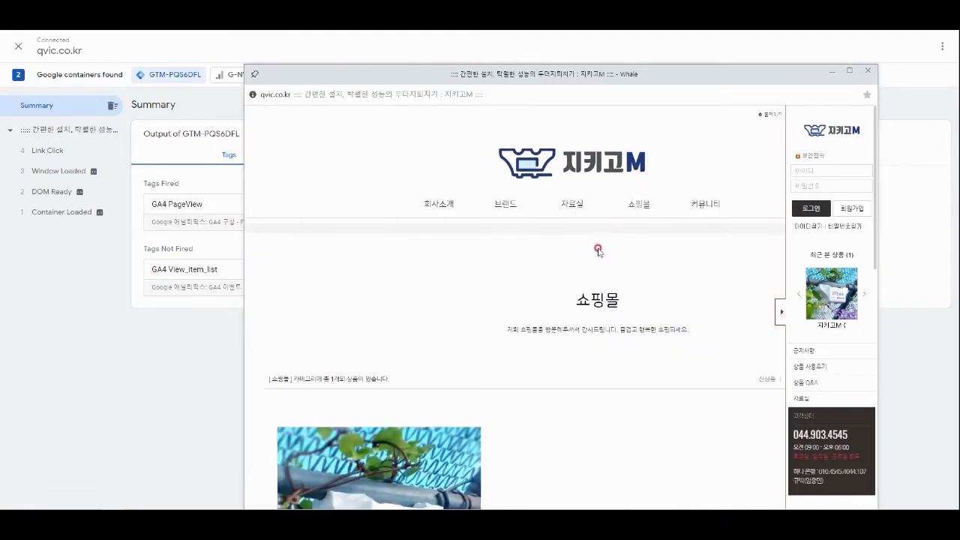
{"action": "scroll", "coordinate": [601, 261], "scroll_direction": "down", "scroll_amount": 2}
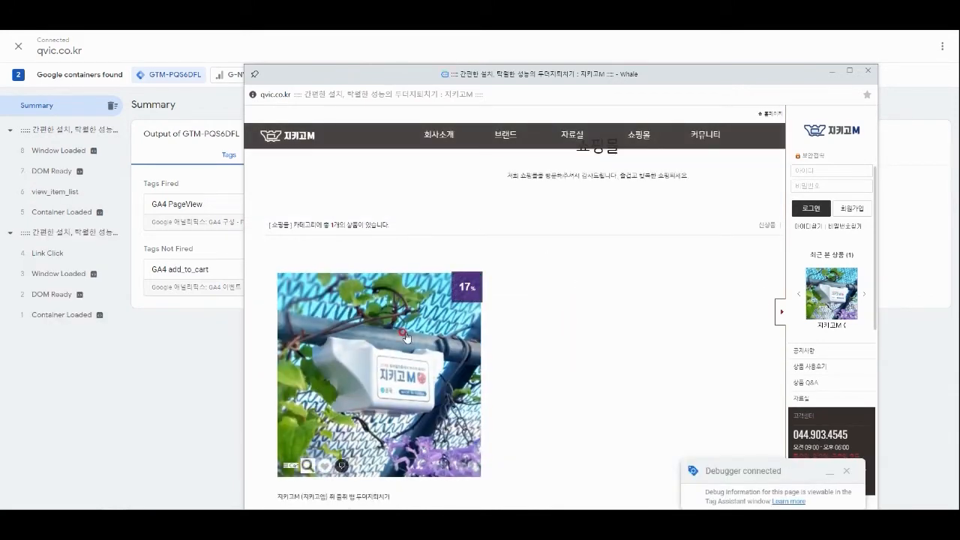
{"action": "left_click", "coordinate": [405, 337]}
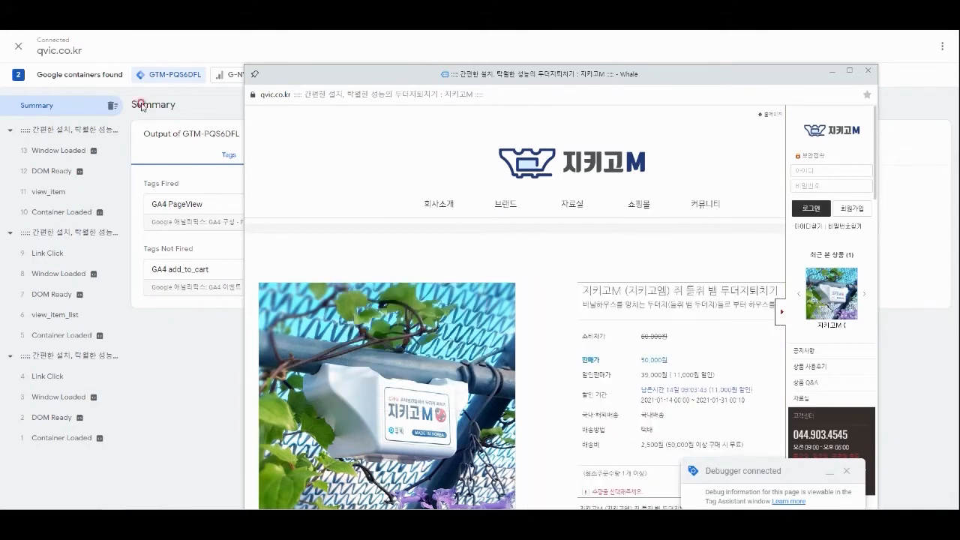
In Tag Assistant, check the tags fired on the view_item event and the product page, and inspect the page's data layer values.
{"action": "left_click", "coordinate": [47, 194]}
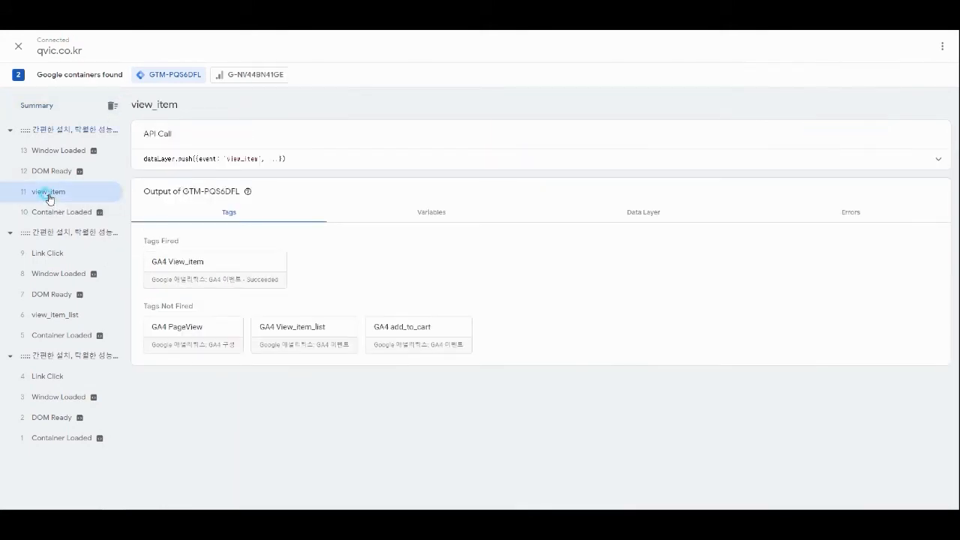
{"action": "left_click", "coordinate": [58, 131]}
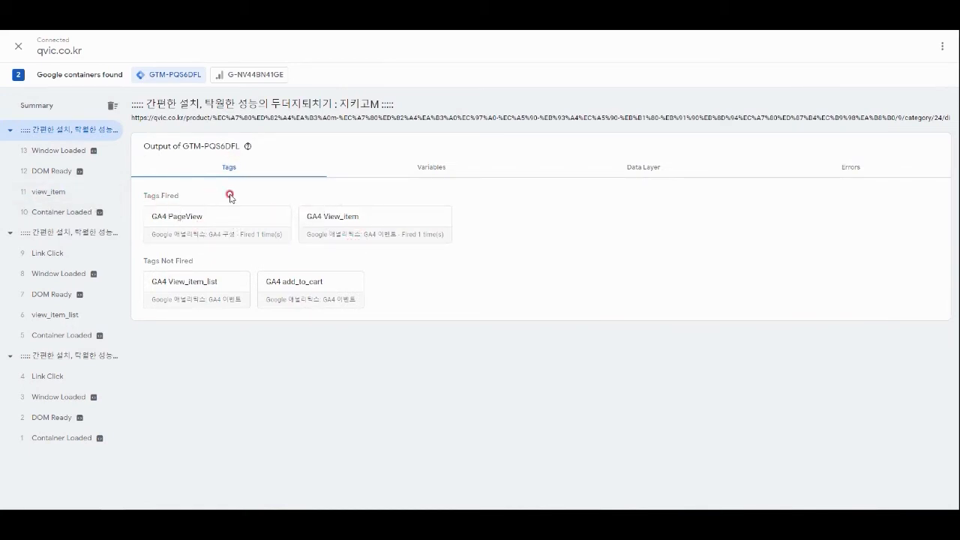
{"action": "left_click", "coordinate": [638, 168]}
{"action": "left_click_drag", "start_coordinate": [237, 311], "coordinate": [160, 213]}
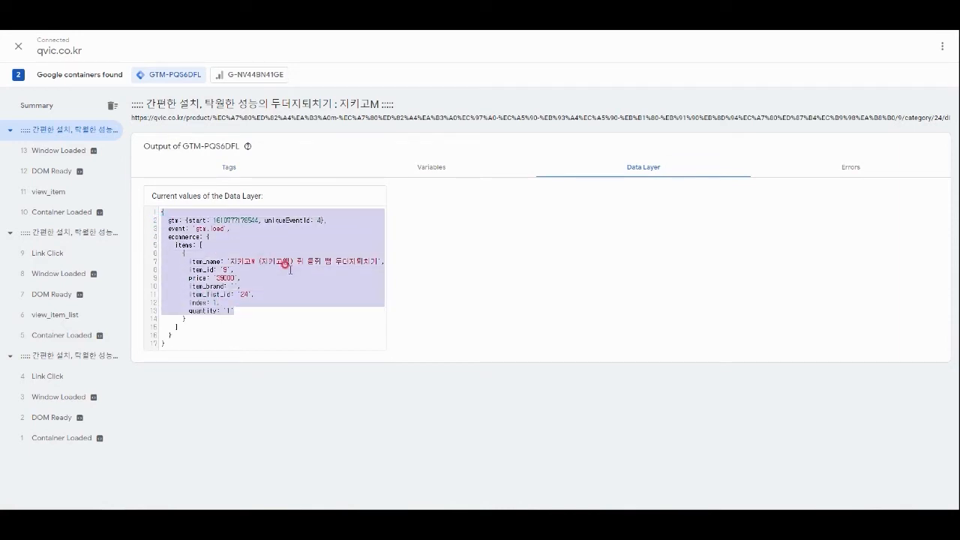
Switch to Google Analytics DebugView and inspect the latest view_item event's item details, including the product's price.
{"action": "left_click", "coordinate": [284, 264]}
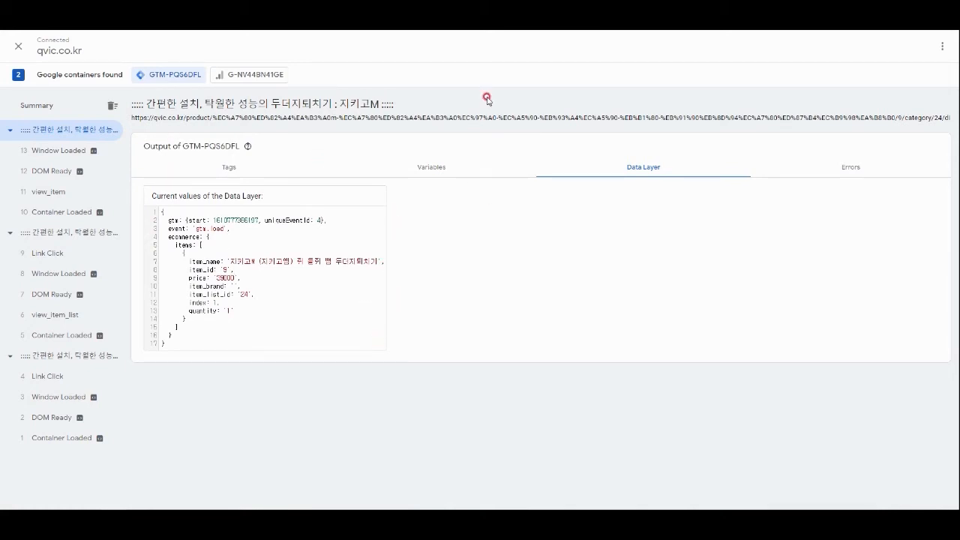
{"action": "left_click", "coordinate": [515, 17]}
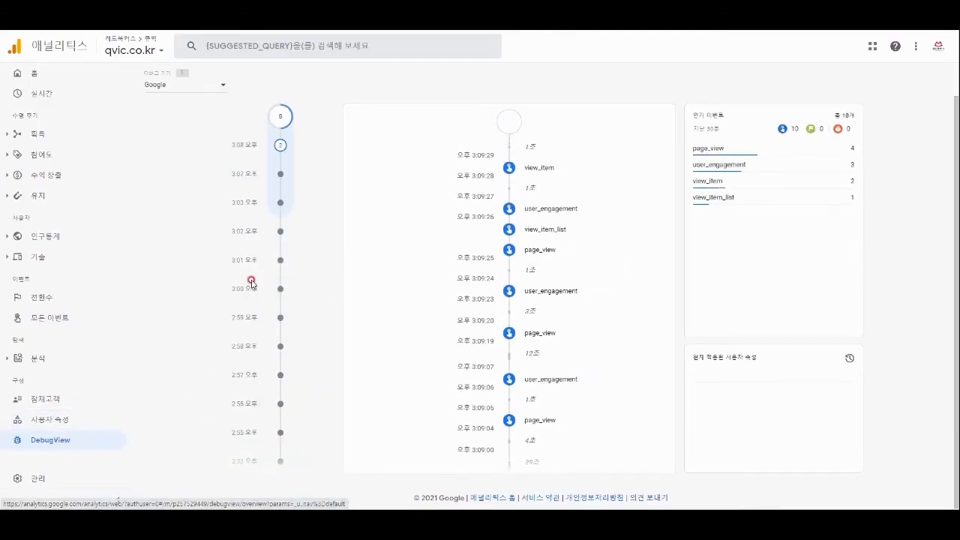
{"action": "left_click", "coordinate": [526, 167]}
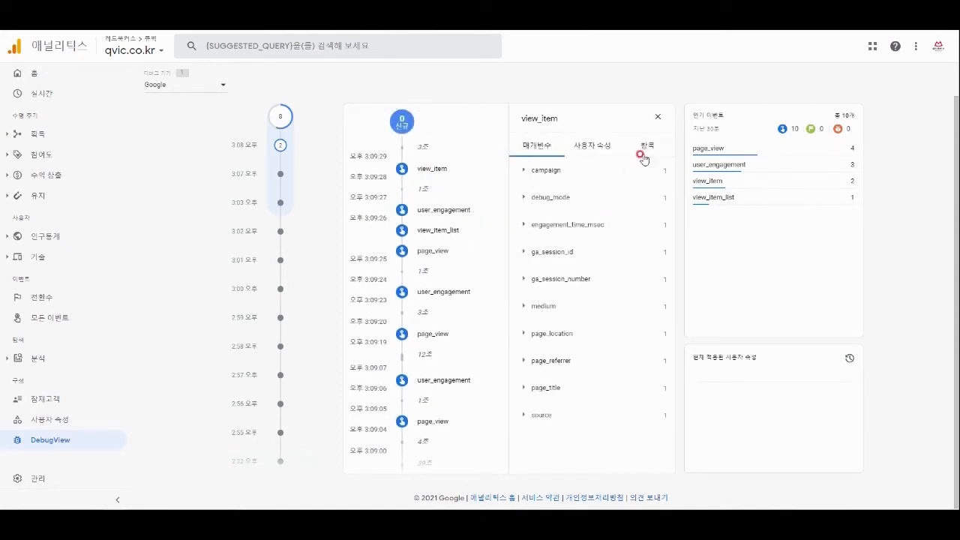
{"action": "left_click", "coordinate": [593, 154]}
{"action": "left_click", "coordinate": [664, 145]}
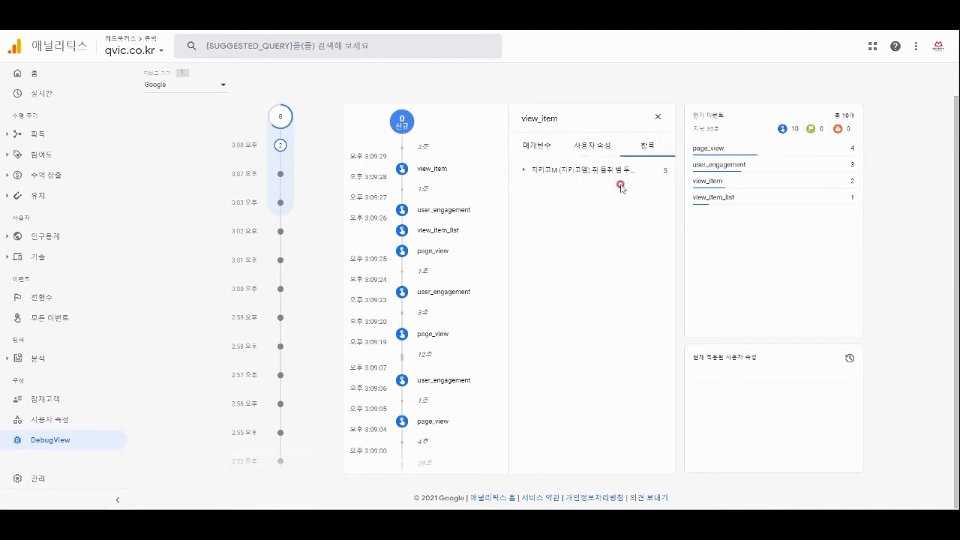
{"action": "left_click", "coordinate": [596, 171]}
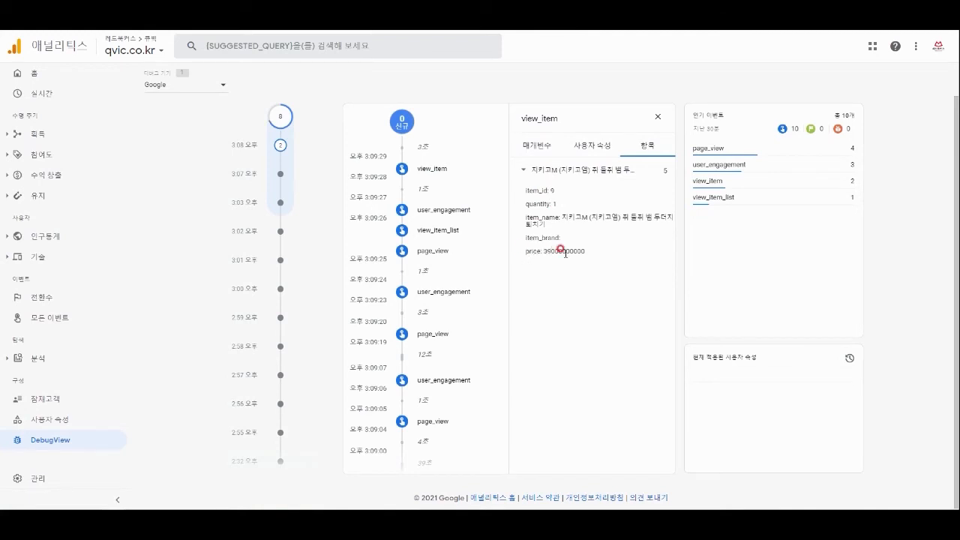
{"action": "left_click_drag", "start_coordinate": [561, 251], "coordinate": [592, 261]}
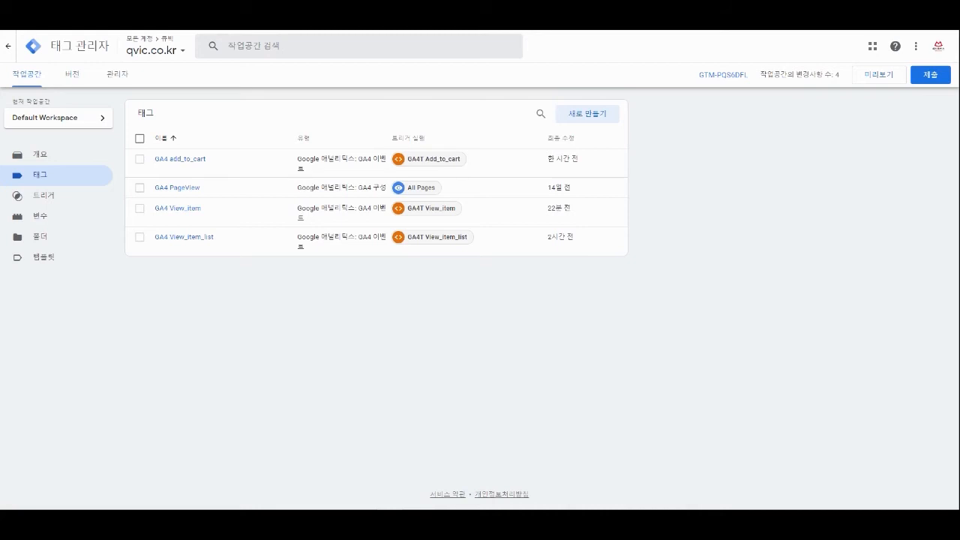
Switch to the Cafe24 admin, open the 딥스_모바일세트 design for editing and load its 상품상세 page.
{"action": "left_click", "coordinate": [881, 47]}
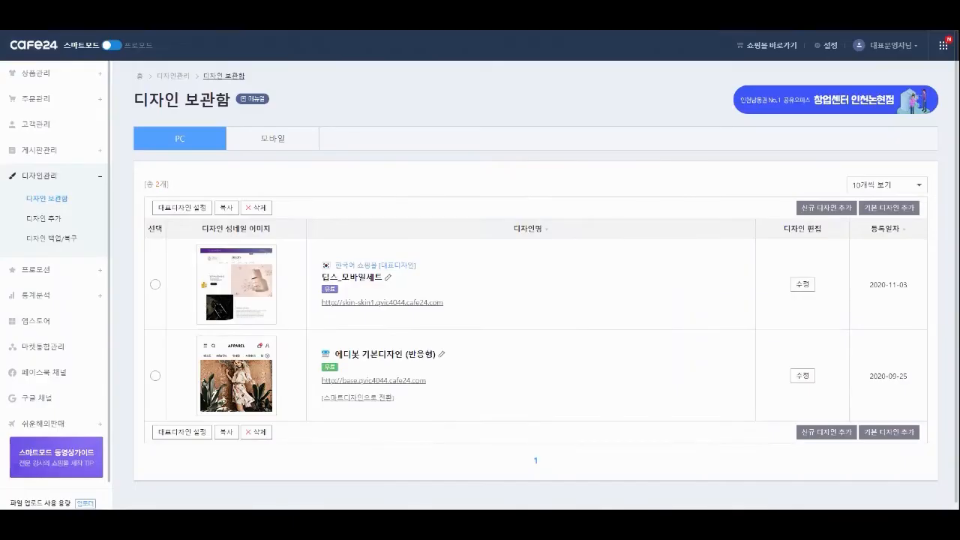
{"action": "left_click", "coordinate": [798, 287]}
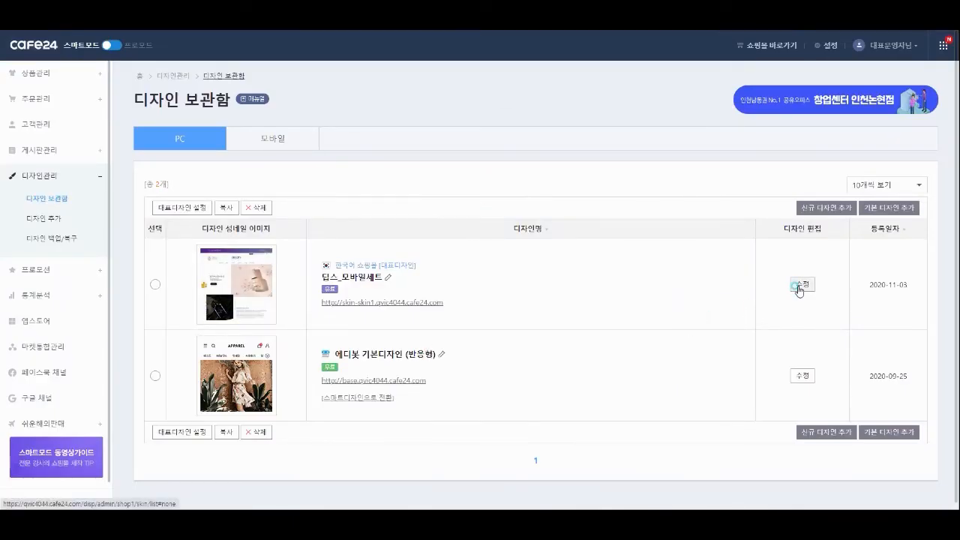
{"action": "left_click", "coordinate": [184, 286]}
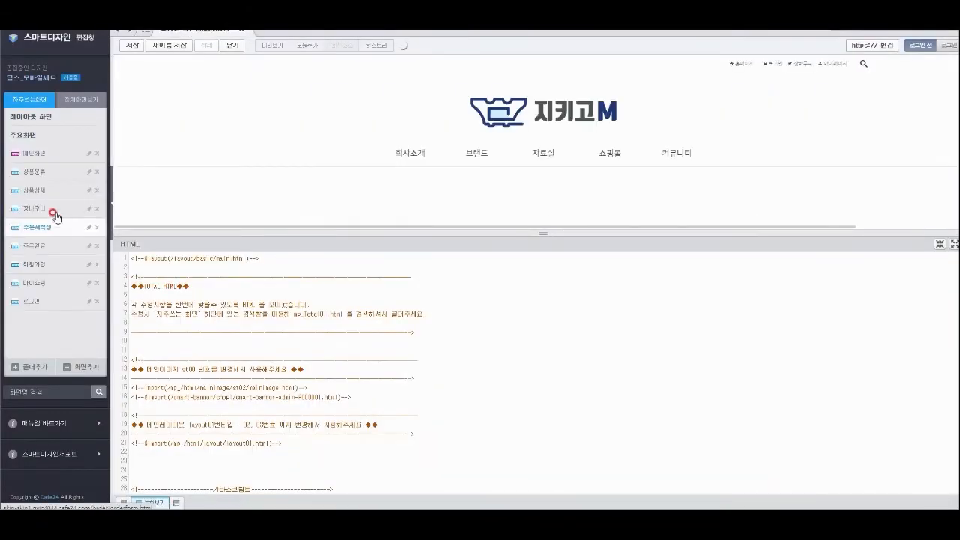
{"action": "left_click", "coordinate": [42, 195]}
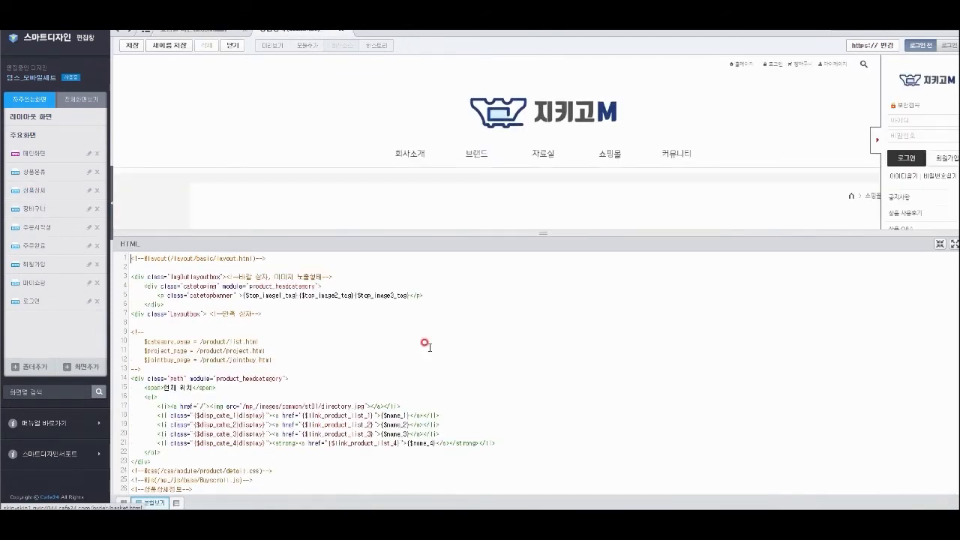
Open the imported prd_detail.html file from the product detail page's HTML.
{"action": "left_click", "coordinate": [338, 391]}
{"action": "scroll", "coordinate": [338, 391], "scroll_direction": "down", "scroll_amount": 2}
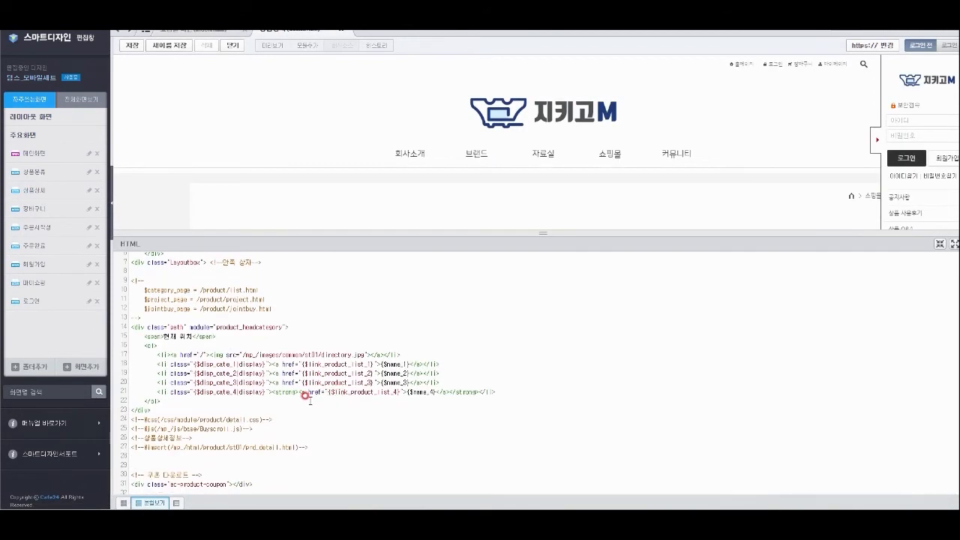
{"action": "scroll", "coordinate": [329, 391], "scroll_direction": "down", "scroll_amount": 4}
{"action": "mouse_move", "coordinate": [330, 345]}
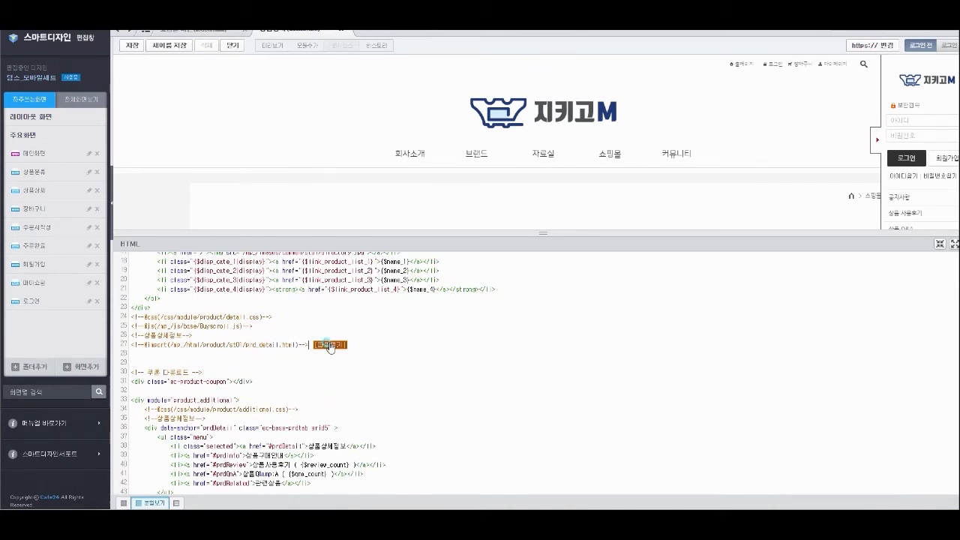
{"action": "left_click", "coordinate": [330, 345]}
{"action": "left_click", "coordinate": [279, 34]}
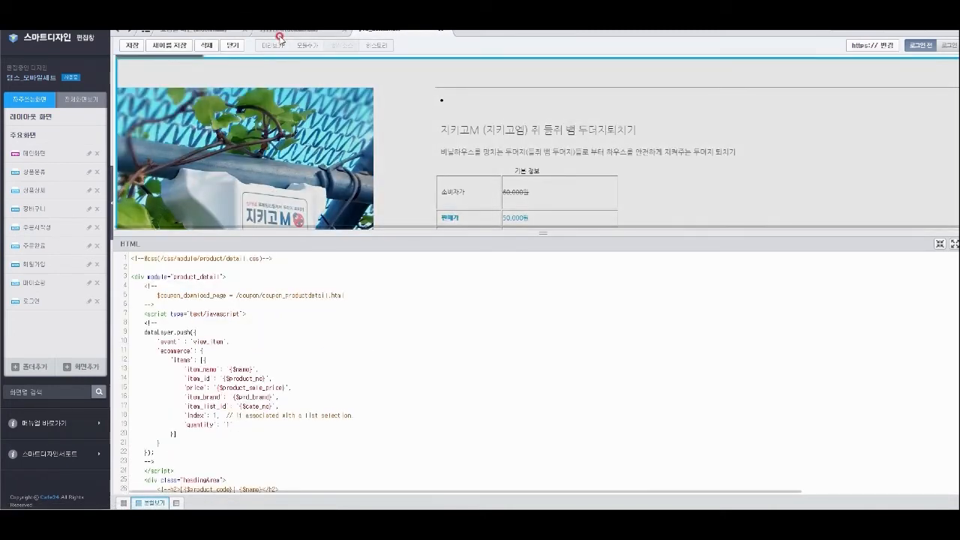
{"action": "left_click", "coordinate": [382, 36]}
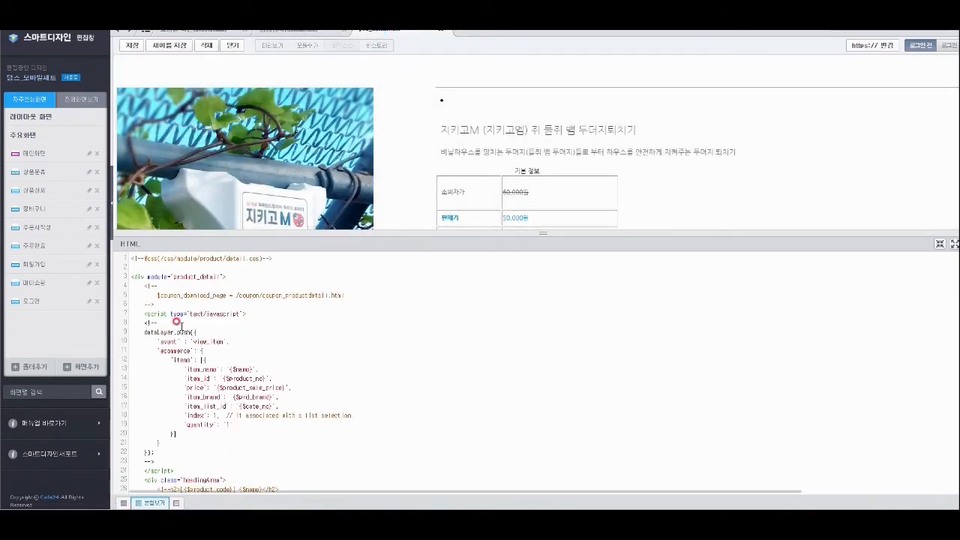
Duplicate the view_item dataLayer.push block directly below the existing one inside the same script.
{"action": "double_click", "coordinate": [201, 341]}
{"action": "left_click_drag", "start_coordinate": [154, 452], "coordinate": [102, 332]}
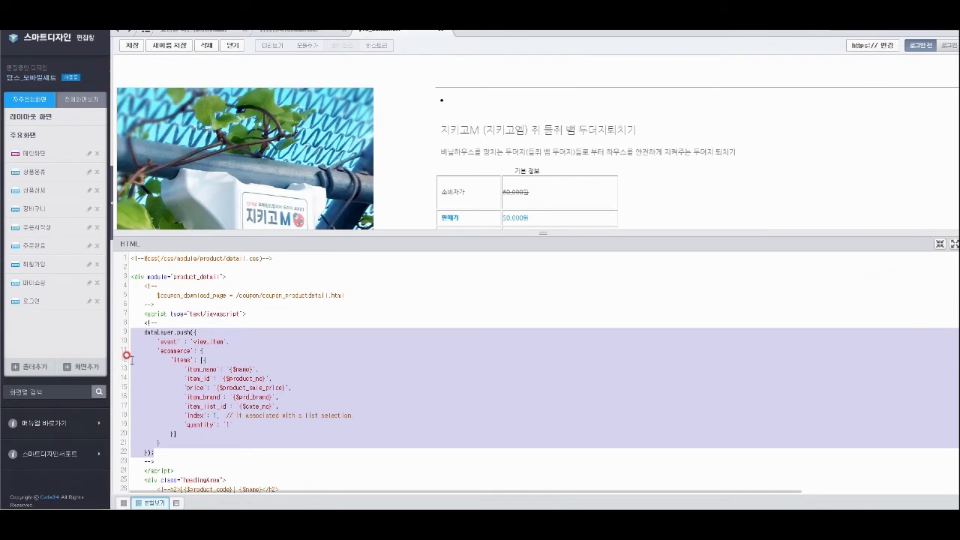
{"action": "left_click", "coordinate": [159, 451]}
{"action": "key", "text": "Return"}
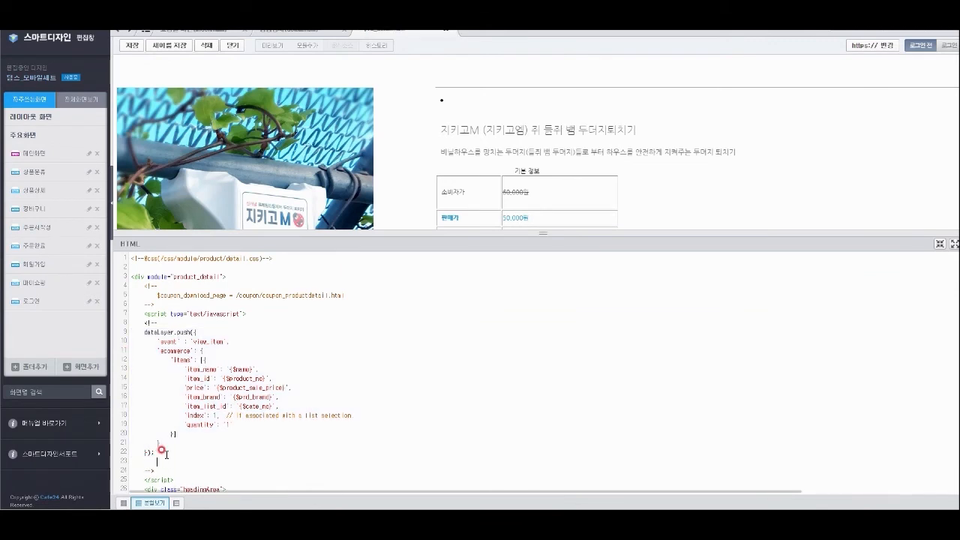
{"action": "type", "text": "dataLayer.push({         'event' : 'view_item',         'ecommerce' : {             'items' : [{                 'item_name' : '{$name}',                 'item_id' : '{$product_no}',                 'price' : '{$product_sale_price}',                 'item_brand' : '{$prd_brand}',                 'item_list_id' : '{$cate_no}',                 'index' : 1,  // If associated with a list selection                 'quantity' : '1'             }]         }     });"}
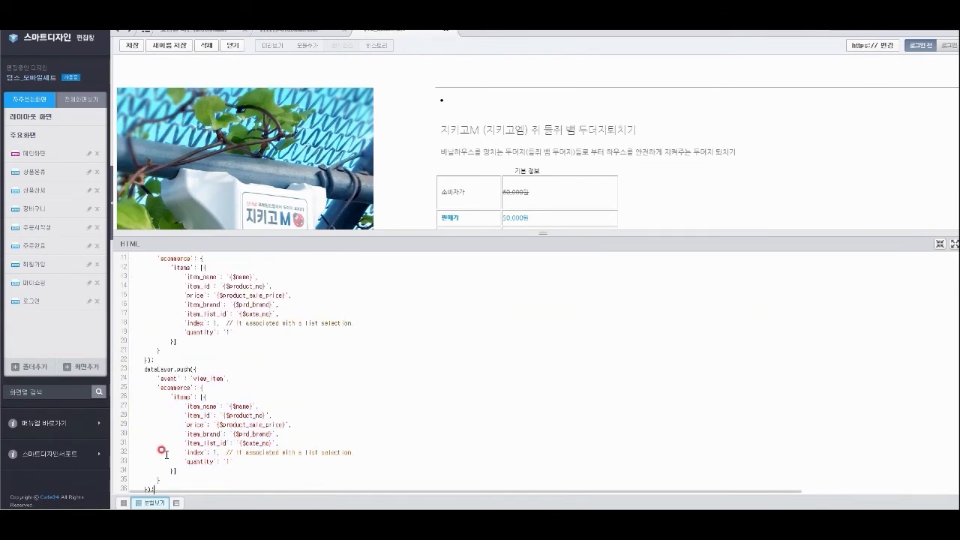
Change the duplicated block's event to add_to_cart and wrap the block in function add2cart(){ }.
{"action": "double_click", "coordinate": [200, 378]}
{"action": "type", "text": "add"}
{"action": "key", "text": "Return"}
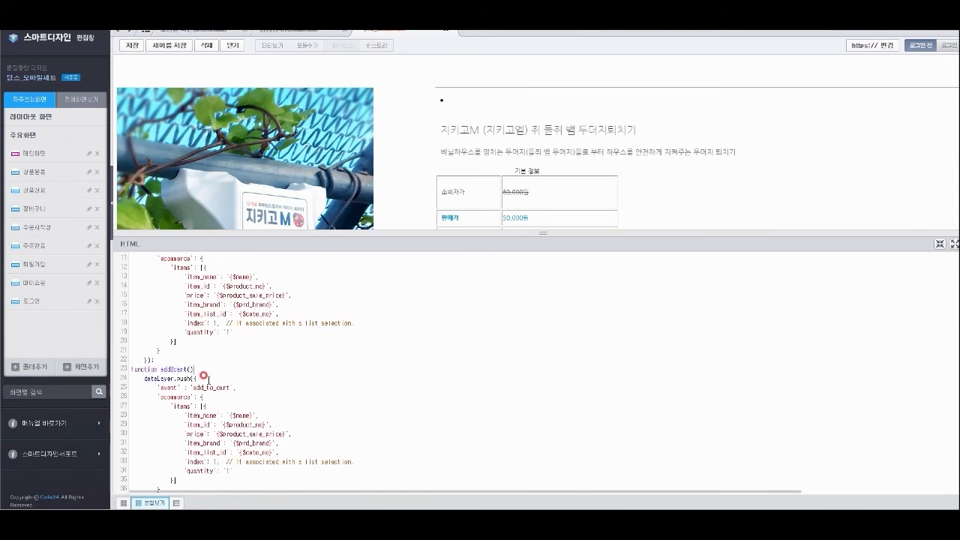
{"action": "scroll", "coordinate": [203, 375], "scroll_direction": "down", "scroll_amount": 1}
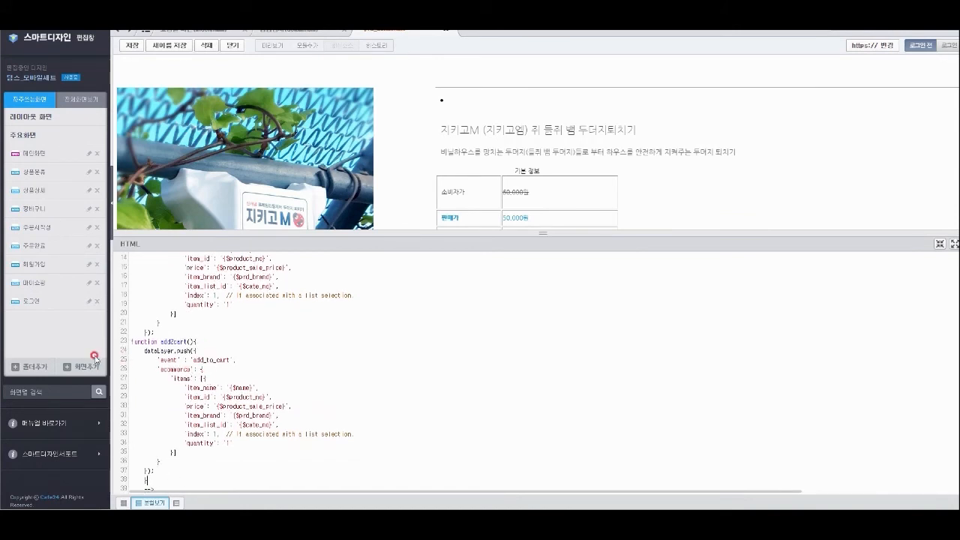
Find the 바로 구매하기 and 장바구니 담기 button links in the product_action section of the code.
{"action": "double_click", "coordinate": [172, 342]}
{"action": "scroll", "coordinate": [679, 439], "scroll_direction": "down", "scroll_amount": 2}
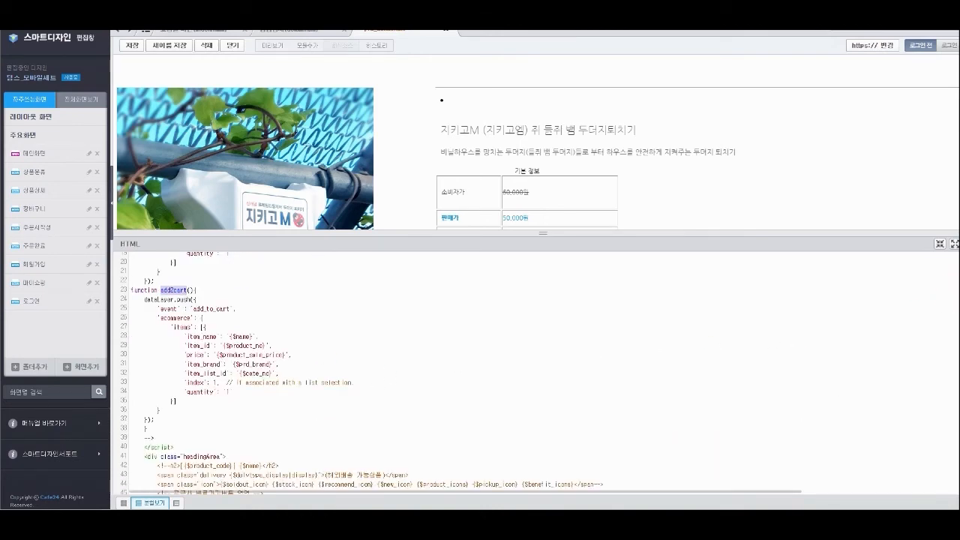
{"action": "scroll", "coordinate": [525, 371], "scroll_direction": "down", "scroll_amount": 20}
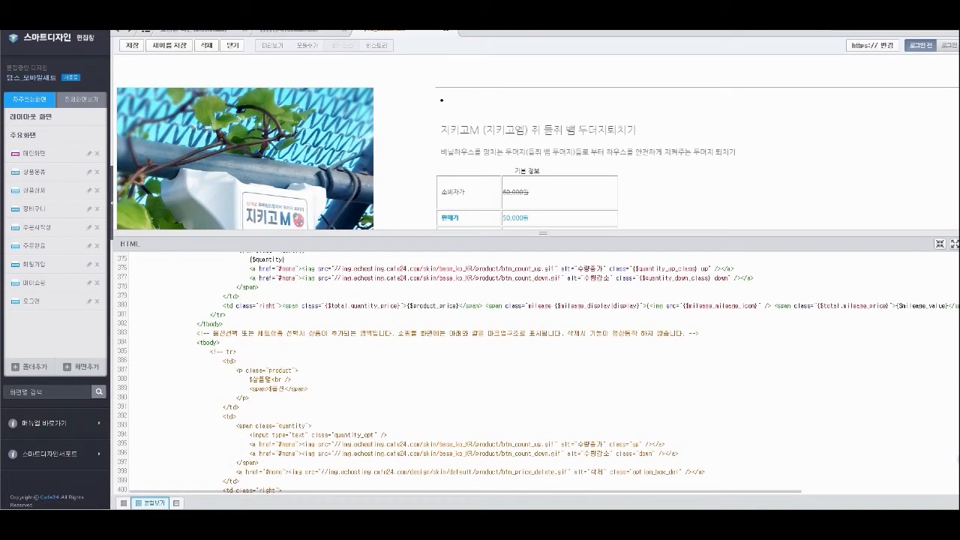
{"action": "scroll", "coordinate": [771, 430], "scroll_direction": "down", "scroll_amount": 16}
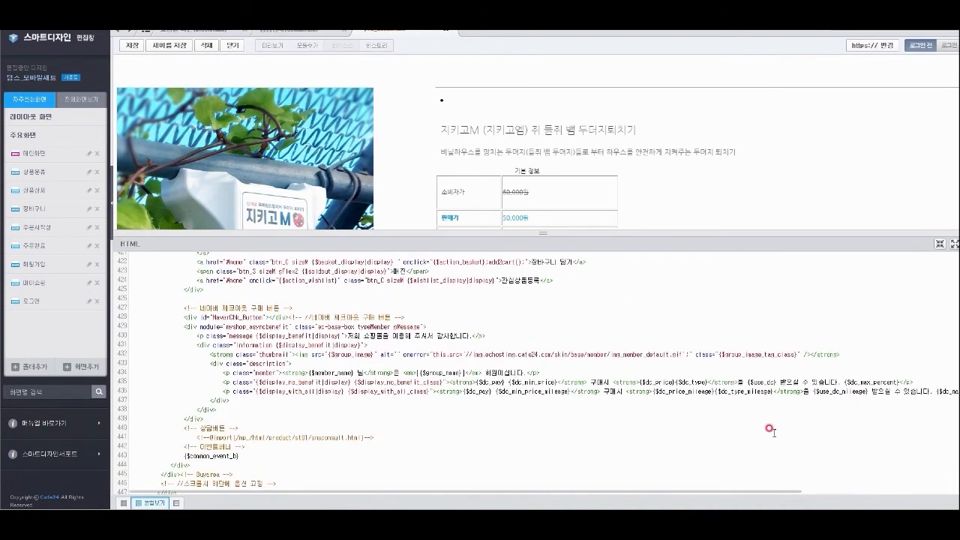
{"action": "scroll", "coordinate": [777, 414], "scroll_direction": "down", "scroll_amount": 5}
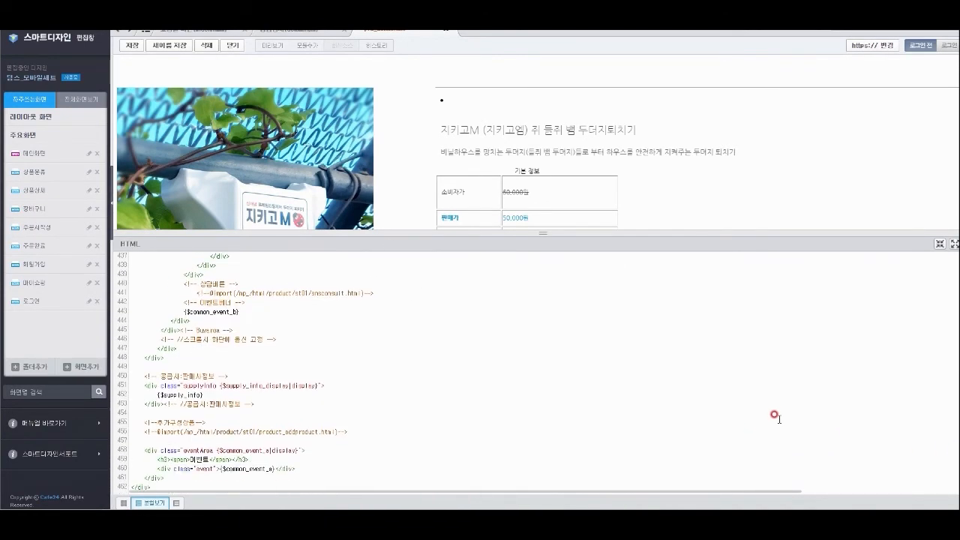
{"action": "scroll", "coordinate": [775, 414], "scroll_direction": "up", "scroll_amount": 11}
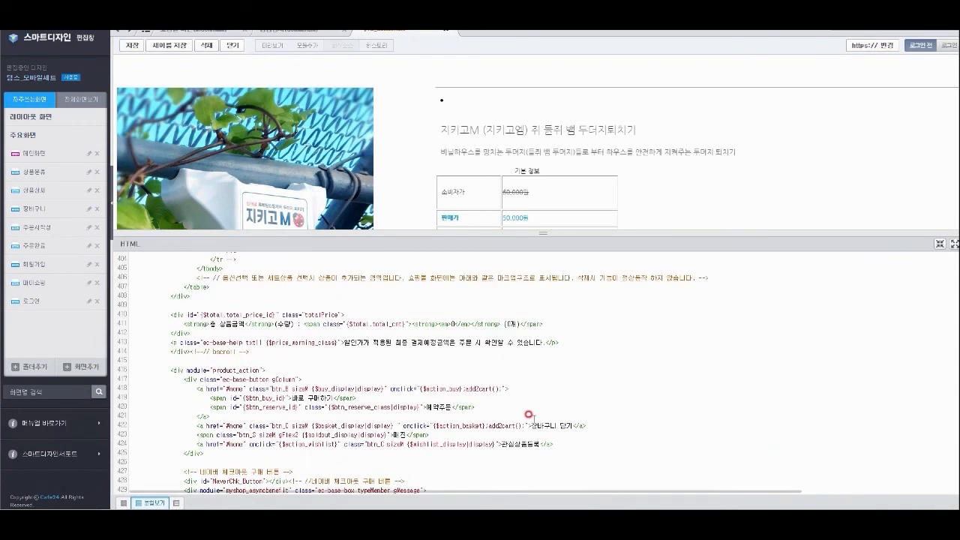
{"action": "left_click_drag", "start_coordinate": [531, 425], "coordinate": [572, 425]}
{"action": "left_click", "coordinate": [535, 425]}
{"action": "left_click_drag", "start_coordinate": [289, 391], "coordinate": [320, 405]}
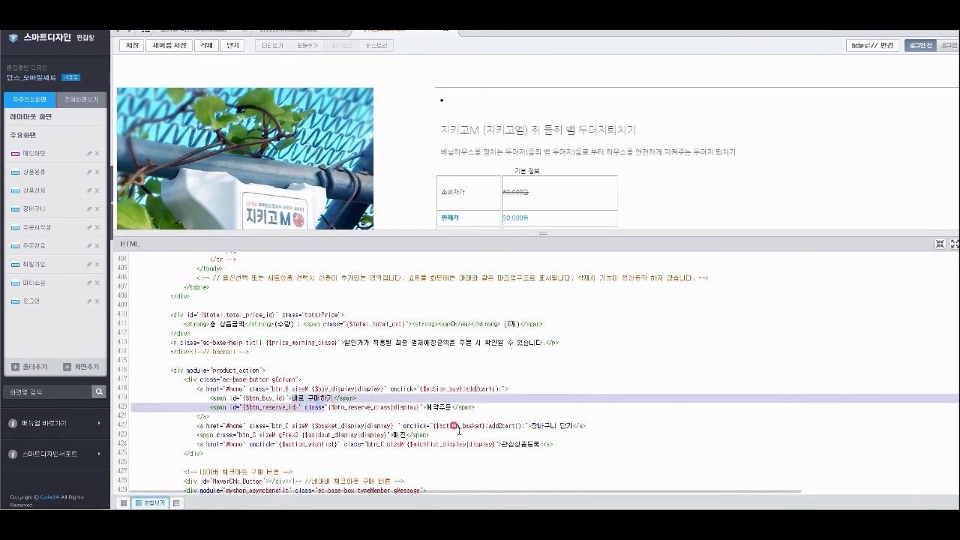
Examine the onclick attributes of the buy and cart links for the add2cart(); call after the existing action.
{"action": "double_click", "coordinate": [412, 425]}
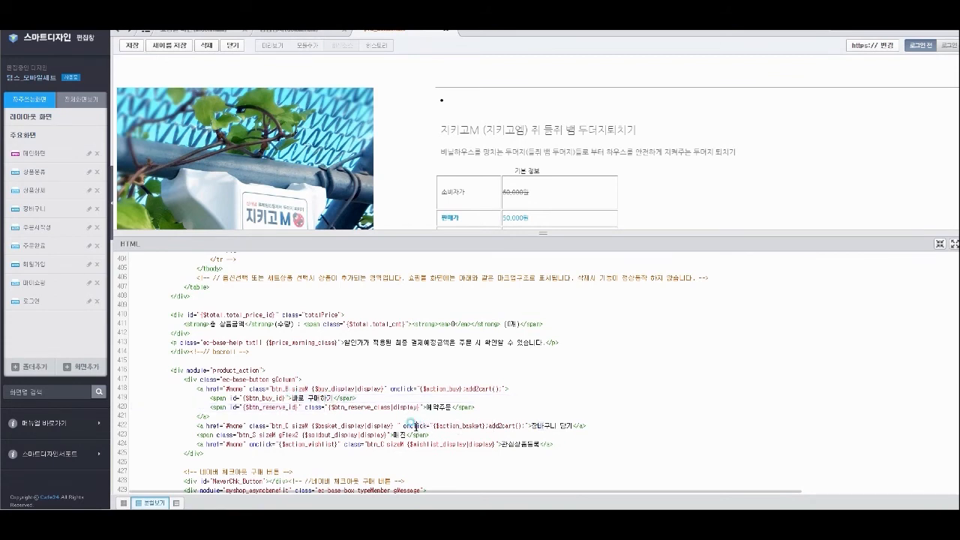
{"action": "double_click", "coordinate": [403, 388]}
{"action": "double_click", "coordinate": [437, 387]}
{"action": "left_click", "coordinate": [398, 388]}
{"action": "double_click", "coordinate": [480, 388]}
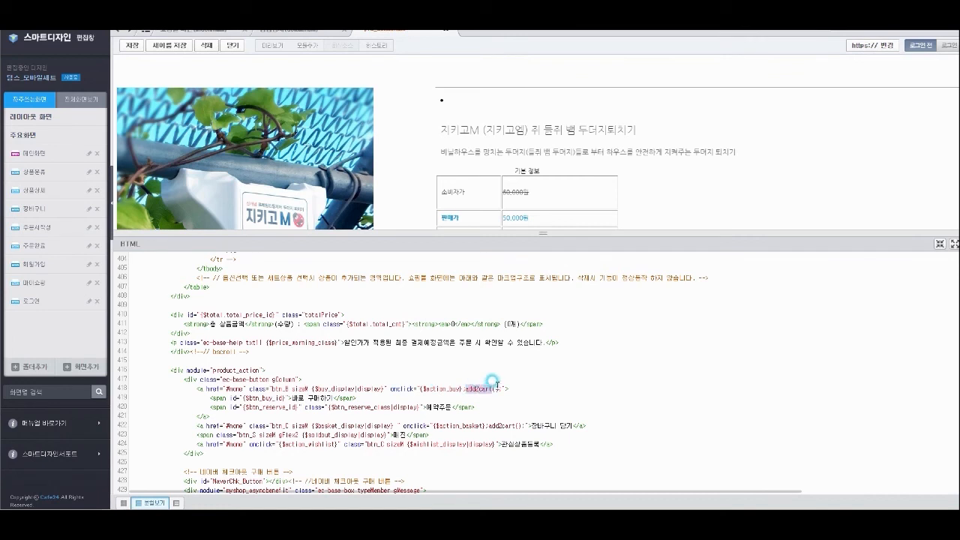
{"action": "left_click", "coordinate": [493, 390]}
{"action": "left_click_drag", "start_coordinate": [465, 389], "coordinate": [496, 384]}
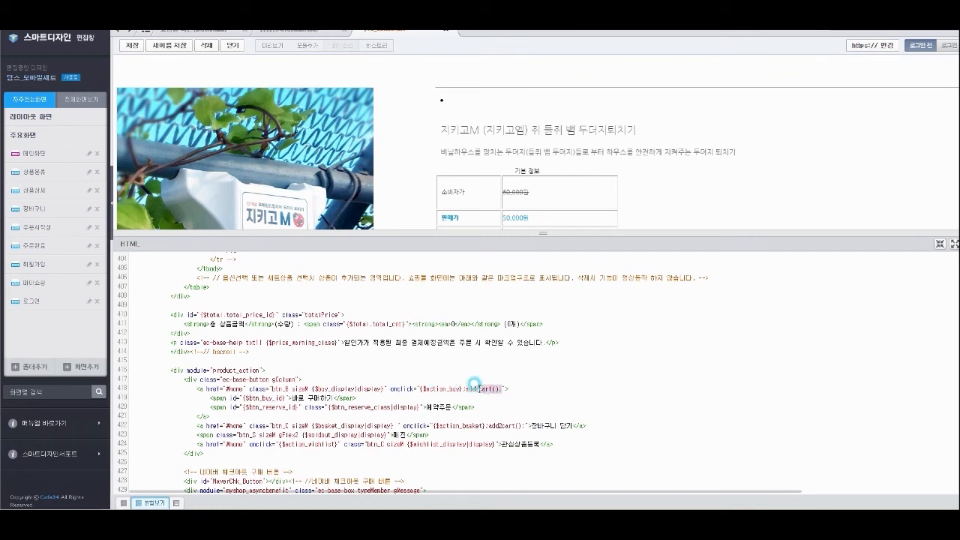
{"action": "left_click_drag", "start_coordinate": [527, 425], "coordinate": [485, 424]}
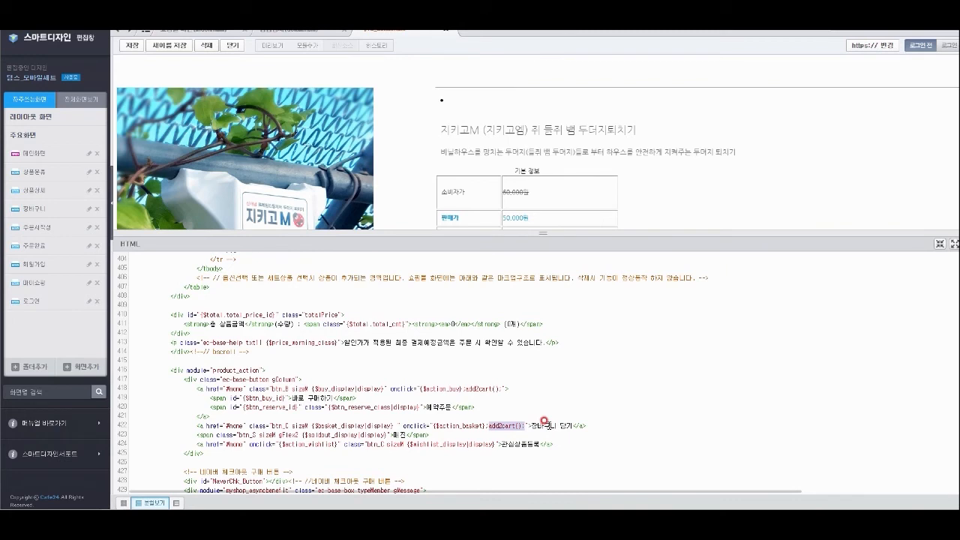
Return to the add2cart function near the start of the code, review it and save prd_detail.html.
{"action": "left_click", "coordinate": [545, 423]}
{"action": "left_click_drag", "start_coordinate": [958, 382], "coordinate": [959, 262]}
{"action": "left_click", "coordinate": [312, 405]}
{"action": "scroll", "coordinate": [306, 400], "scroll_direction": "down", "scroll_amount": 6}
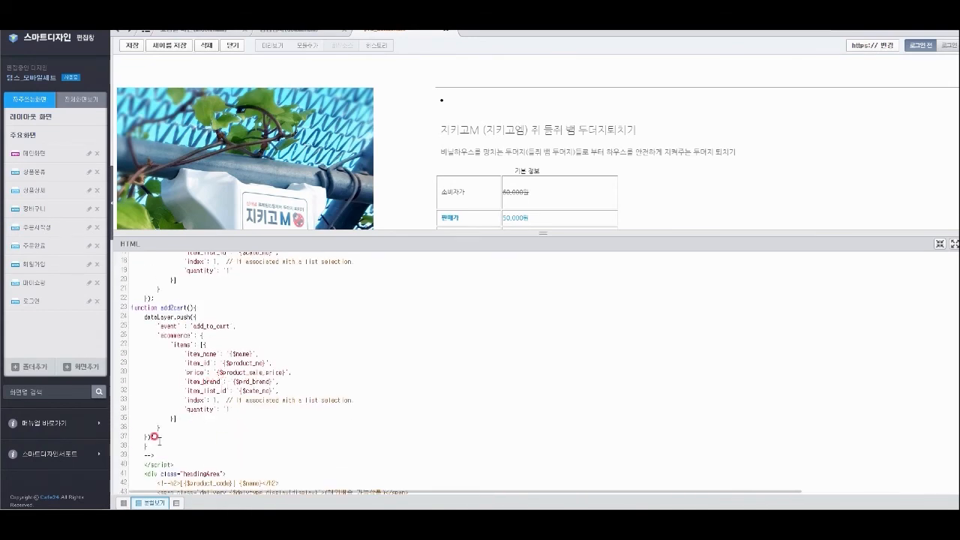
{"action": "left_click", "coordinate": [171, 307]}
{"action": "left_click", "coordinate": [395, 359]}
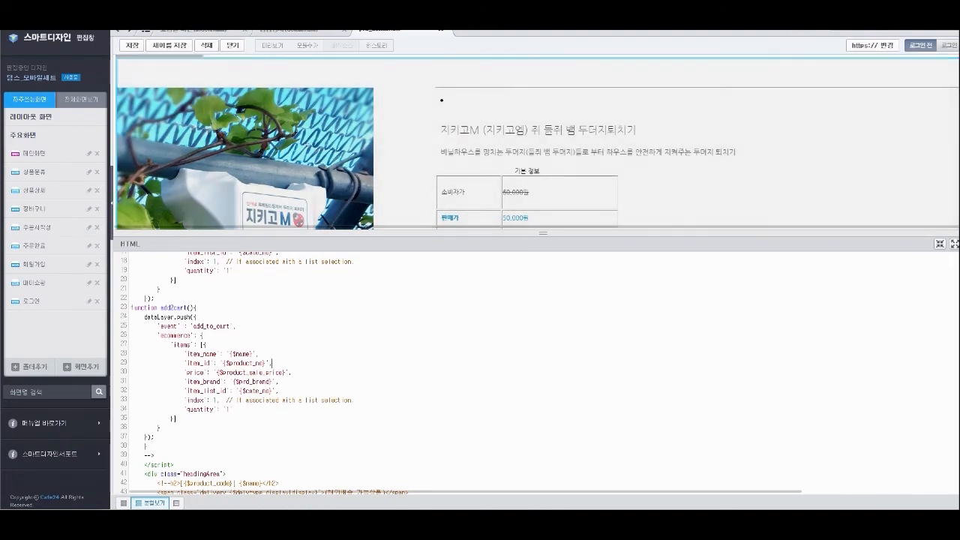
Switch to Google Tag Manager and check the GA4 add_to_cart tag's configuration and its GA4T Add_to_cart trigger.
{"action": "left_click", "coordinate": [270, 15]}
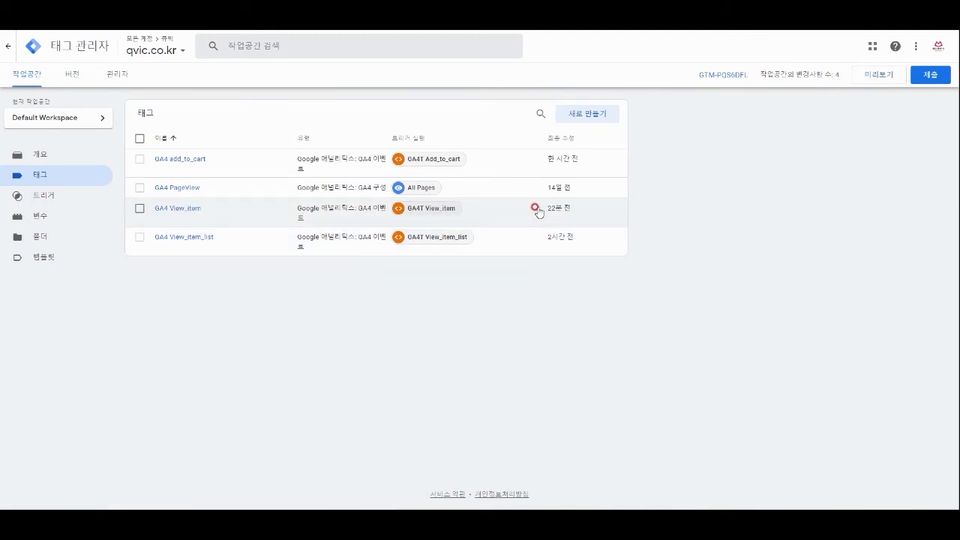
{"action": "left_click", "coordinate": [195, 166]}
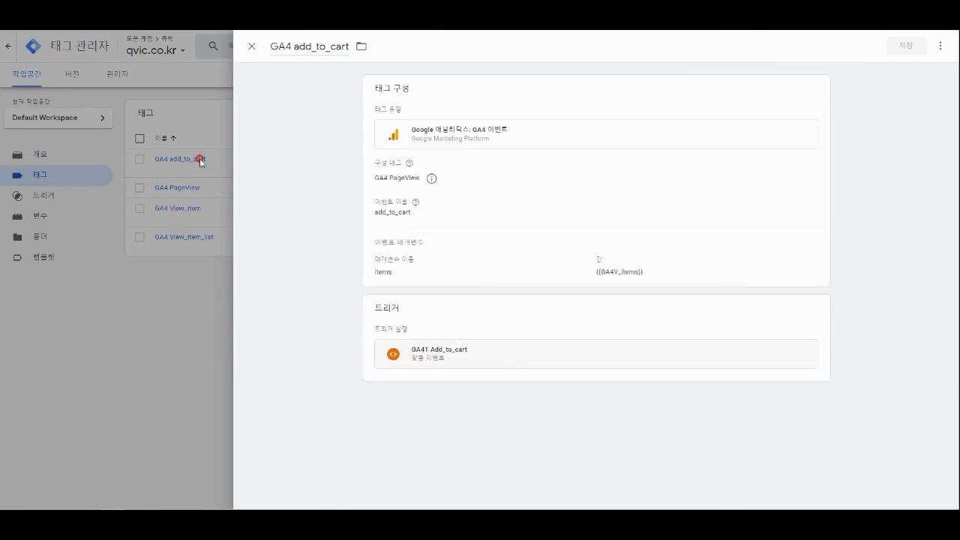
{"action": "left_click", "coordinate": [391, 215]}
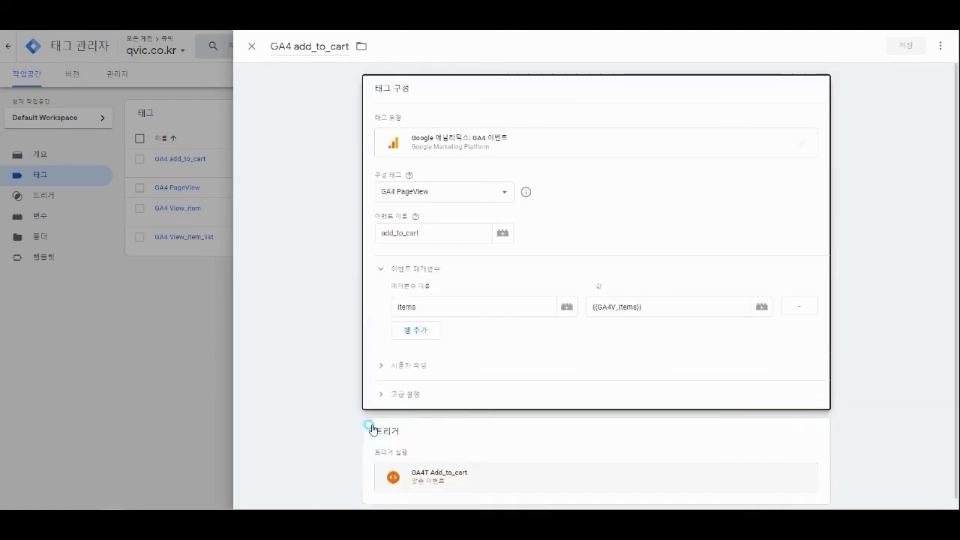
{"action": "left_click", "coordinate": [435, 469]}
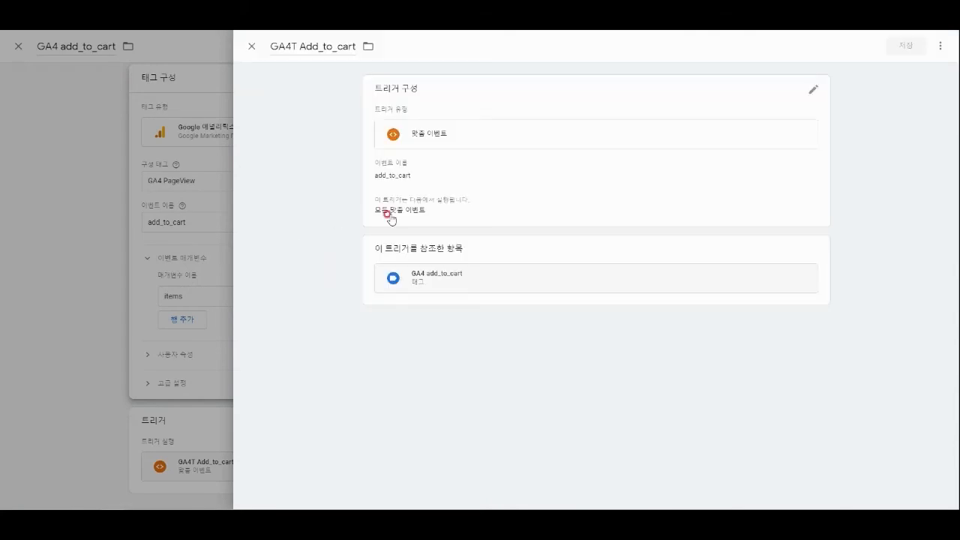
{"action": "left_click", "coordinate": [250, 47]}
{"action": "left_click", "coordinate": [248, 46]}
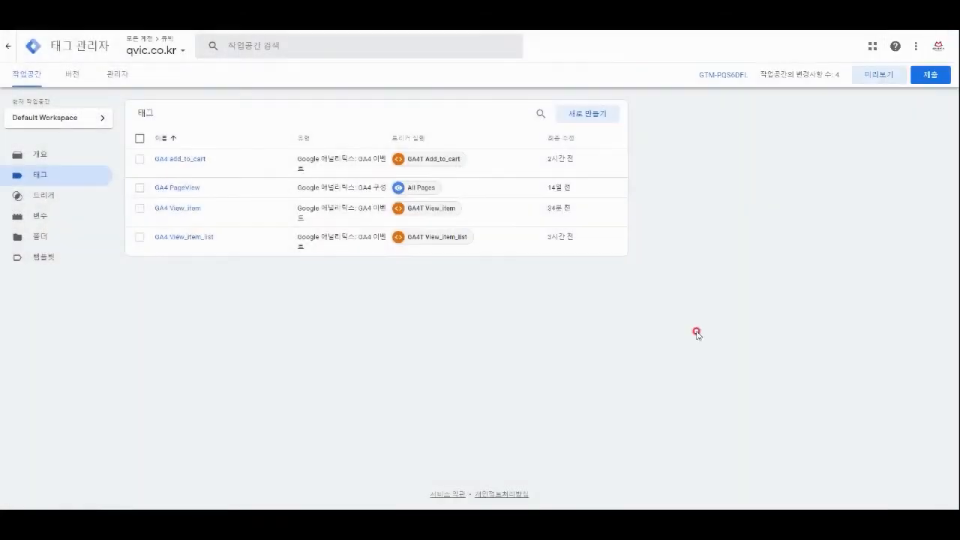
{"action": "left_click", "coordinate": [878, 80]}
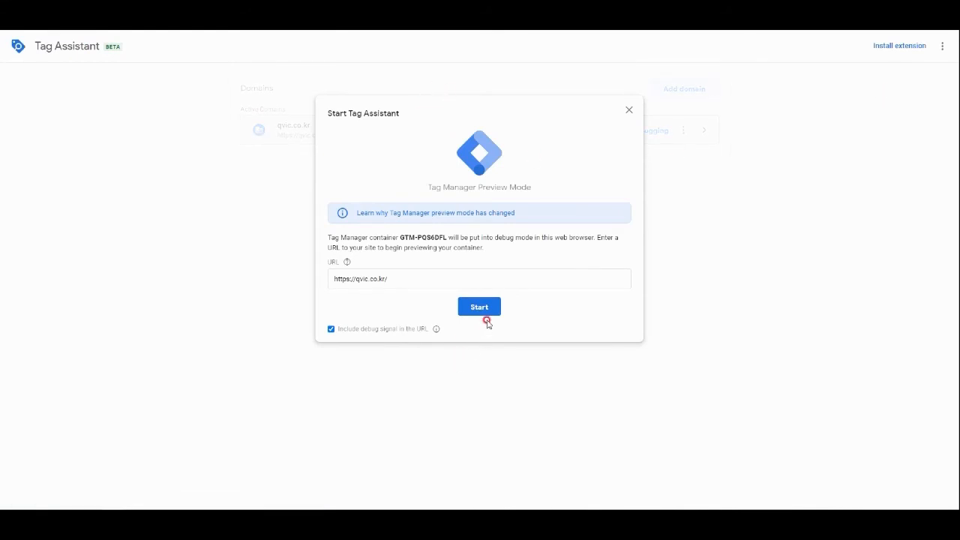
{"action": "left_click", "coordinate": [484, 310]}
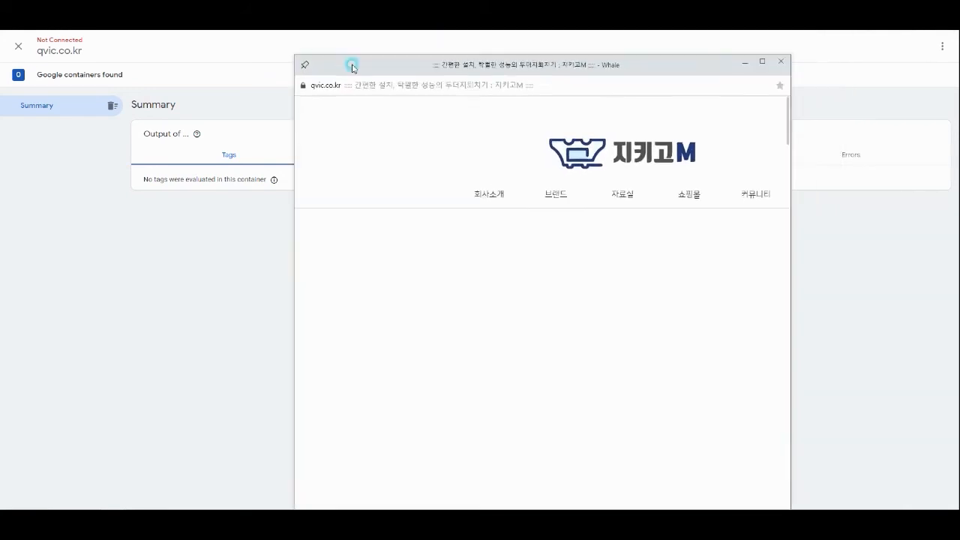
Widen the previewed site's window and open the 지키고M product's detail page from the 쇼핑몰 category.
{"action": "mouse_move", "coordinate": [692, 252]}
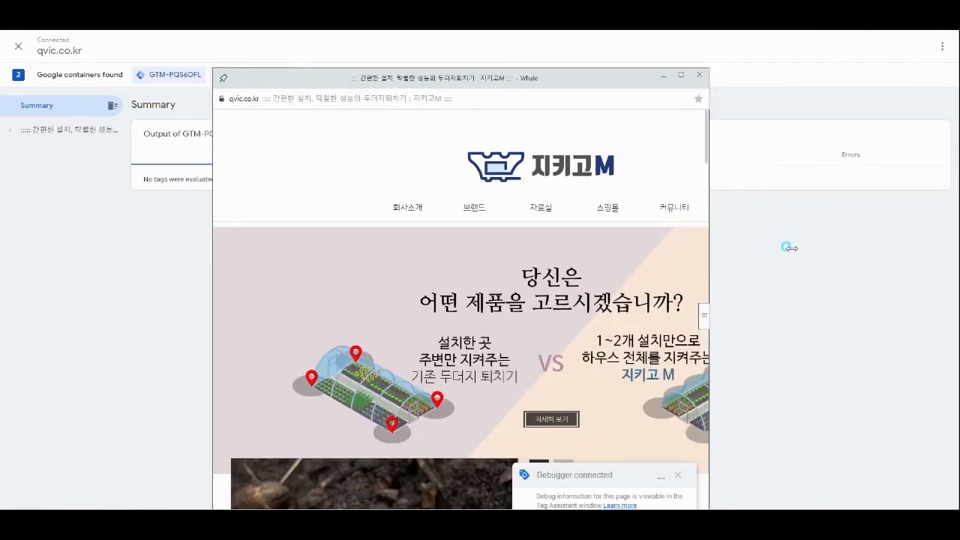
{"action": "scroll", "coordinate": [595, 269], "scroll_direction": "down", "scroll_amount": 2}
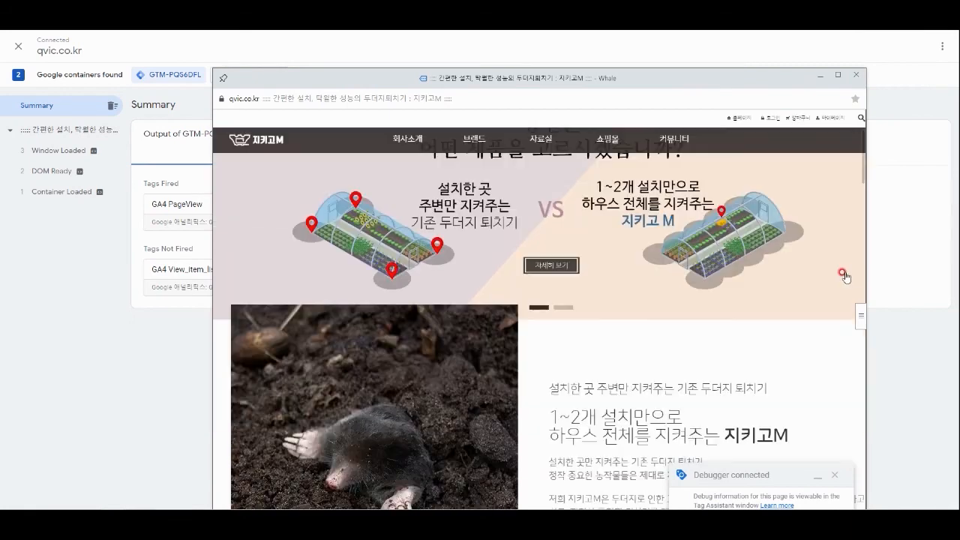
{"action": "left_click_drag", "start_coordinate": [866, 274], "coordinate": [883, 274]}
{"action": "left_click", "coordinate": [609, 141]}
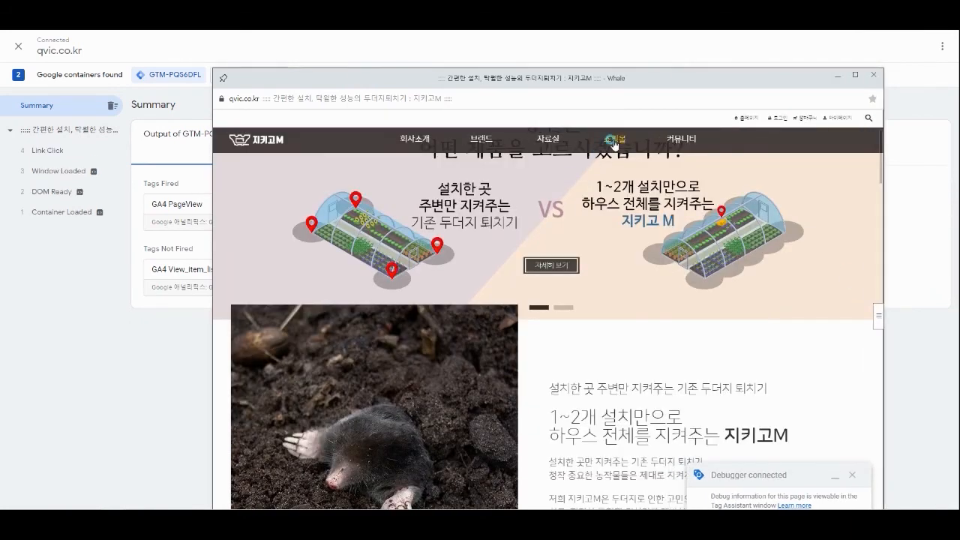
{"action": "scroll", "coordinate": [443, 314], "scroll_direction": "down", "scroll_amount": 2}
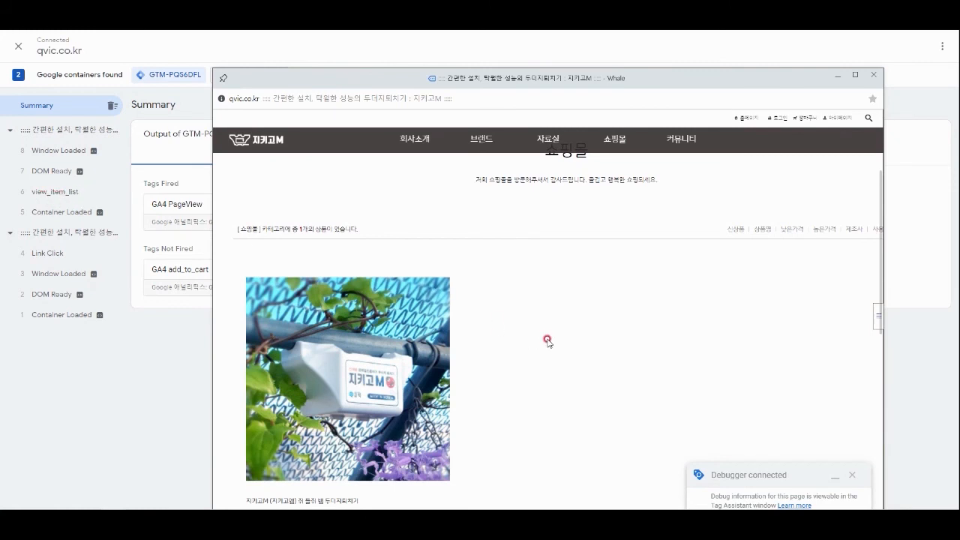
{"action": "left_click", "coordinate": [325, 362]}
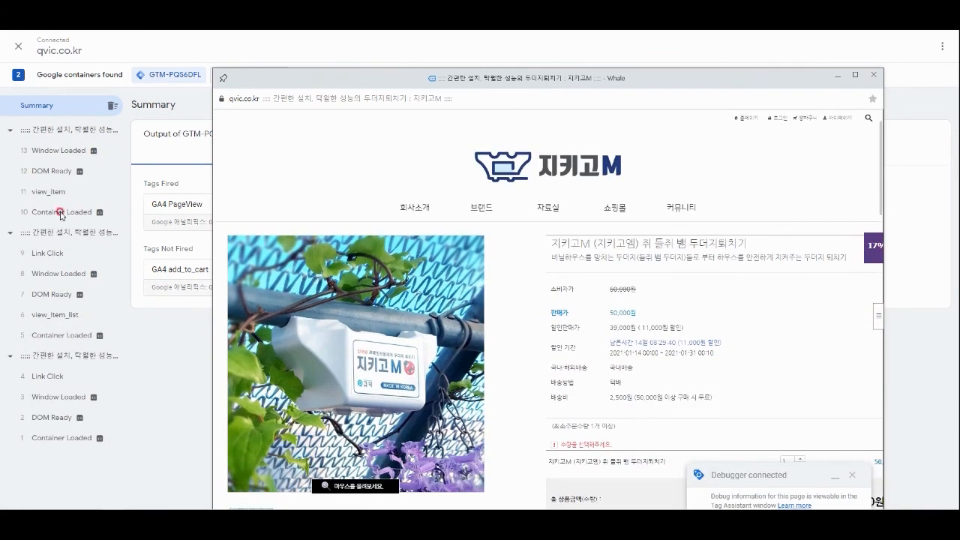
Put the product in the cart with 장바구니 담기 and return to the Tag Assistant summary to check the fired tags.
{"action": "scroll", "coordinate": [641, 309], "scroll_direction": "down", "scroll_amount": 3}
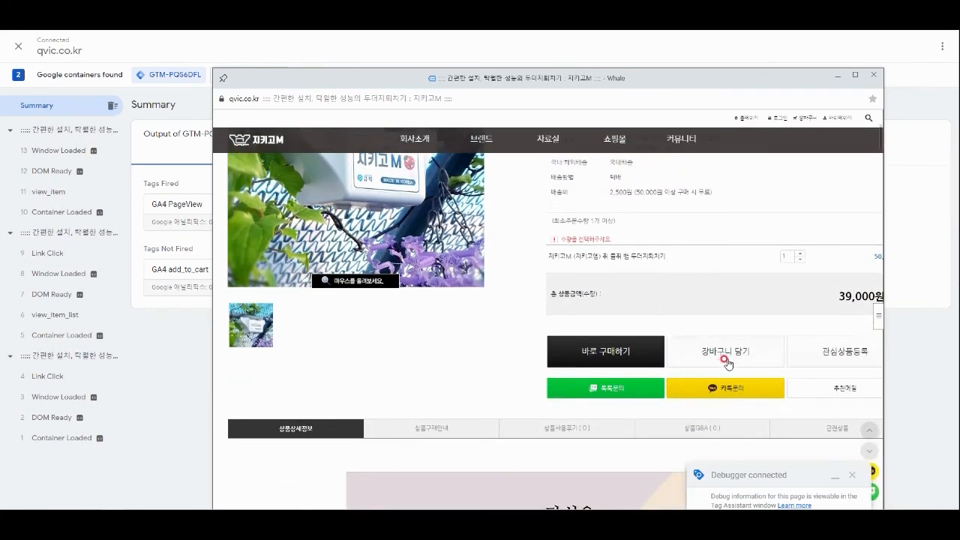
{"action": "left_click", "coordinate": [726, 361]}
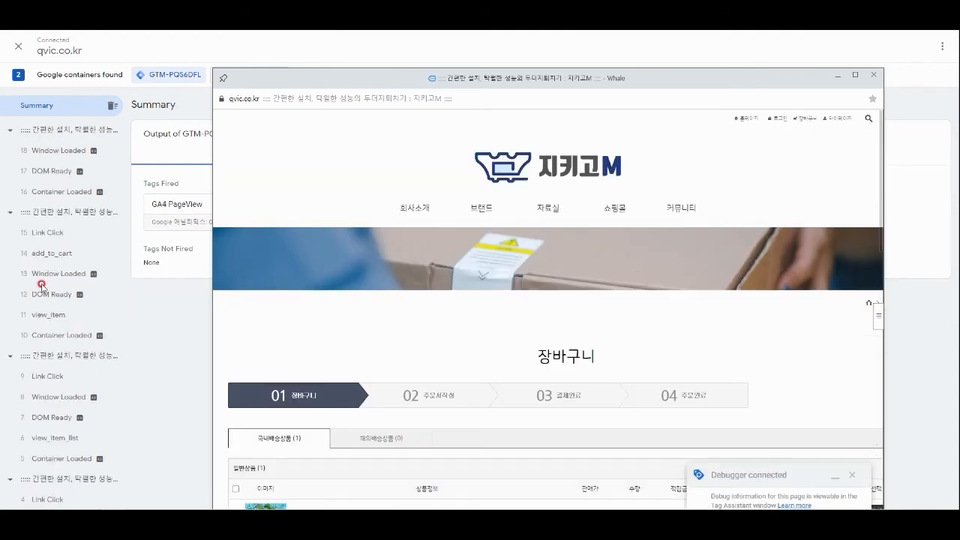
{"action": "left_click", "coordinate": [83, 217]}
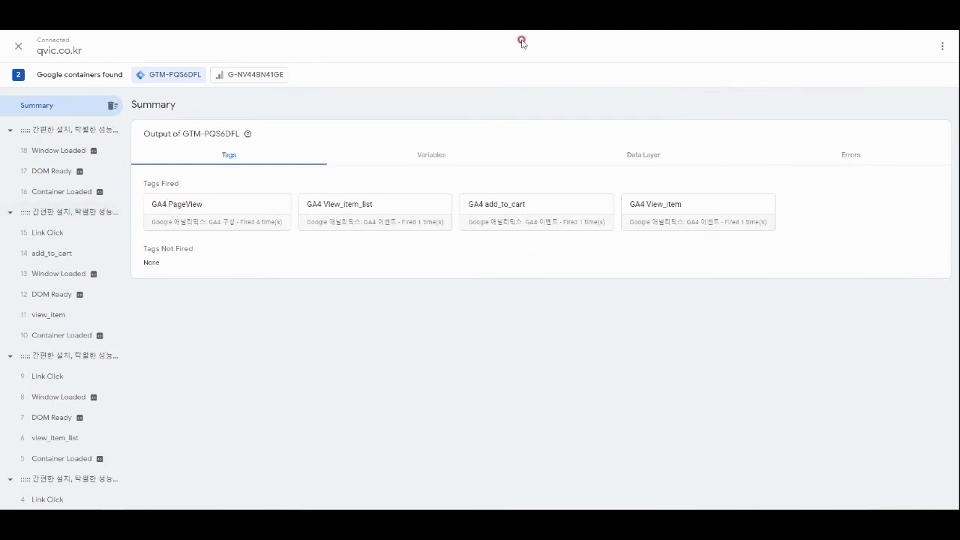
Switch to Google Analytics DebugView and inspect the product item sent with the latest add_to_cart event.
{"action": "left_click", "coordinate": [300, 18]}
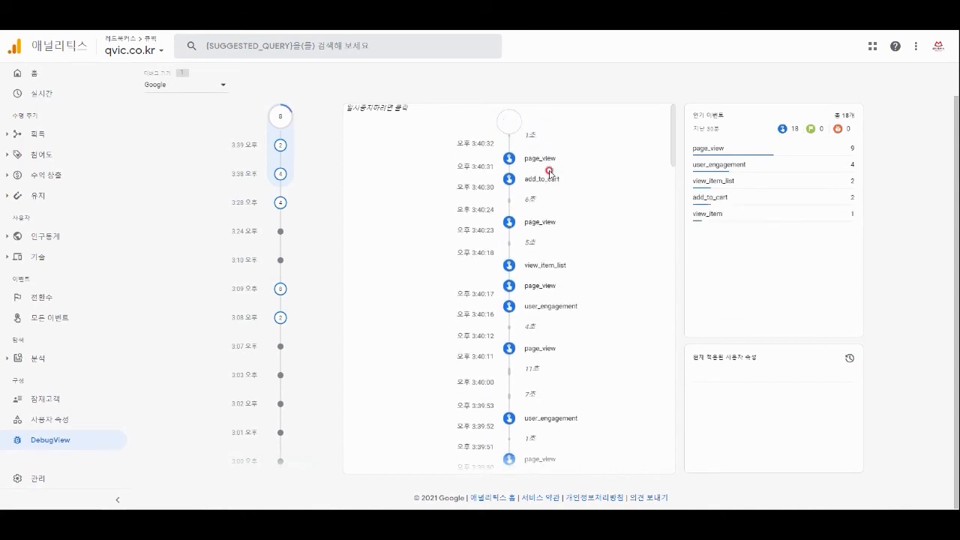
{"action": "left_click", "coordinate": [551, 193]}
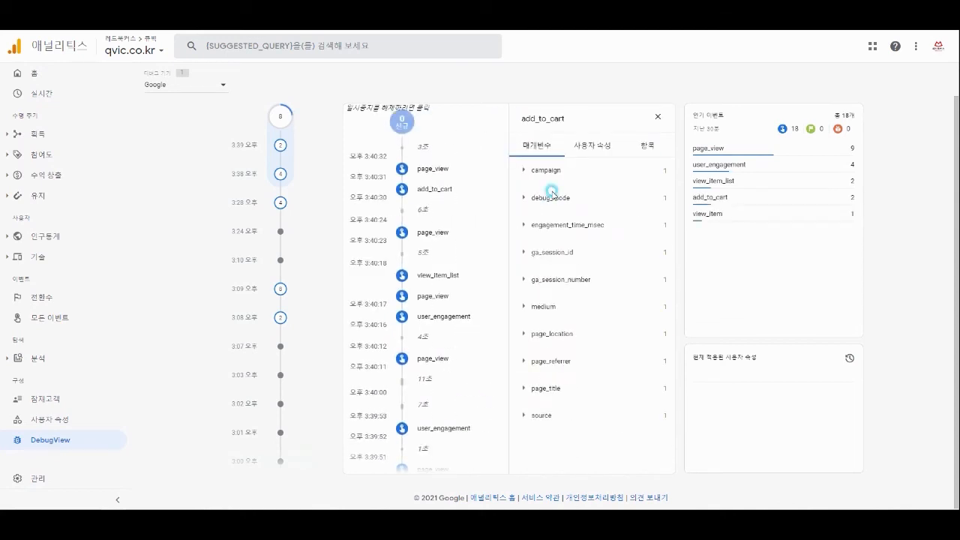
{"action": "left_click", "coordinate": [589, 149]}
{"action": "left_click", "coordinate": [647, 152]}
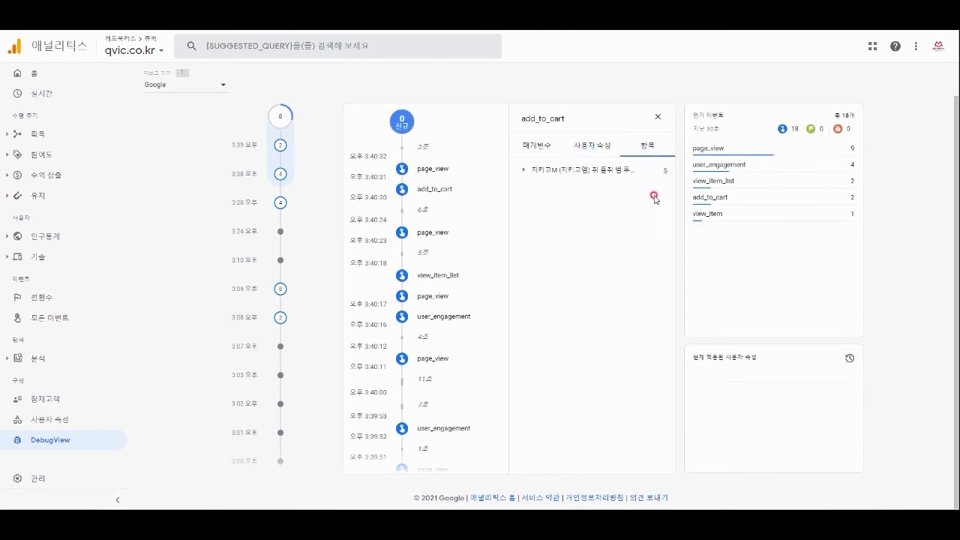
{"action": "left_click", "coordinate": [592, 178]}
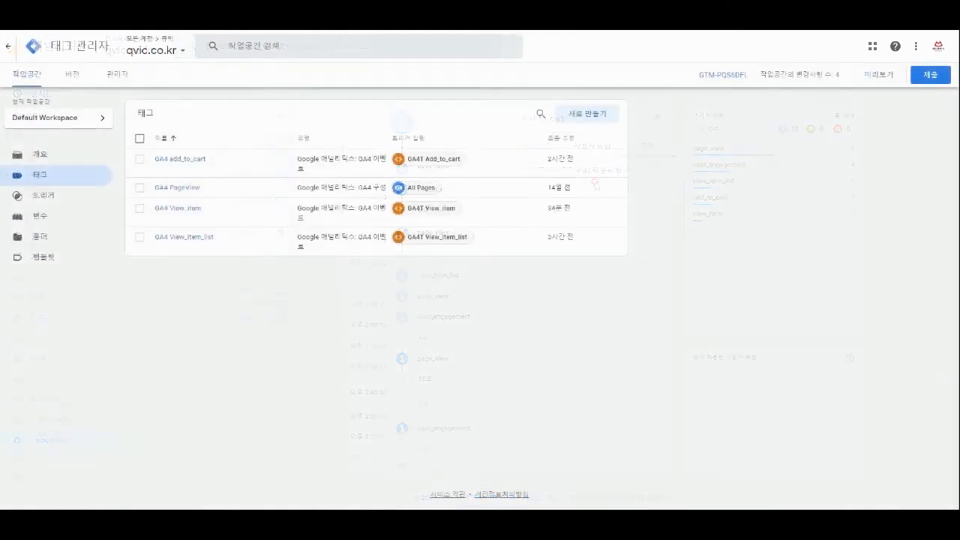